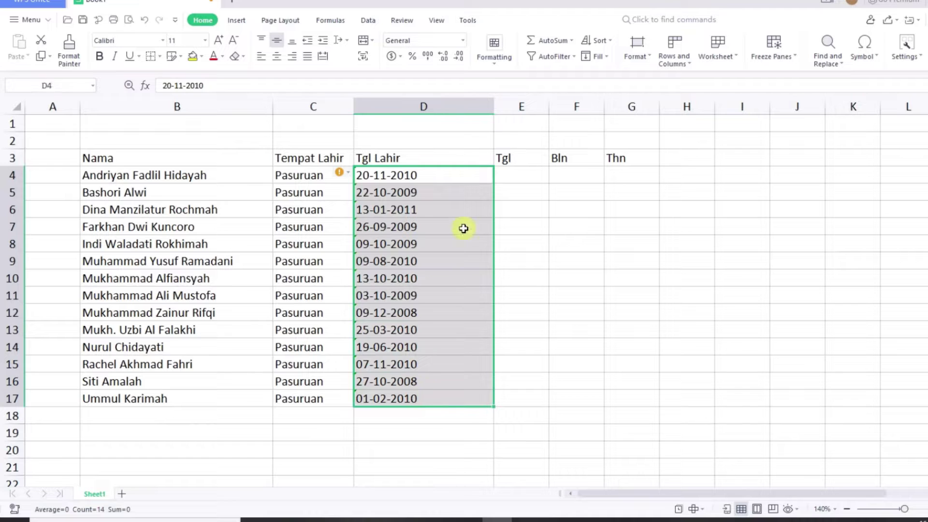
{"action": "left_click", "coordinate": [379, 177]}
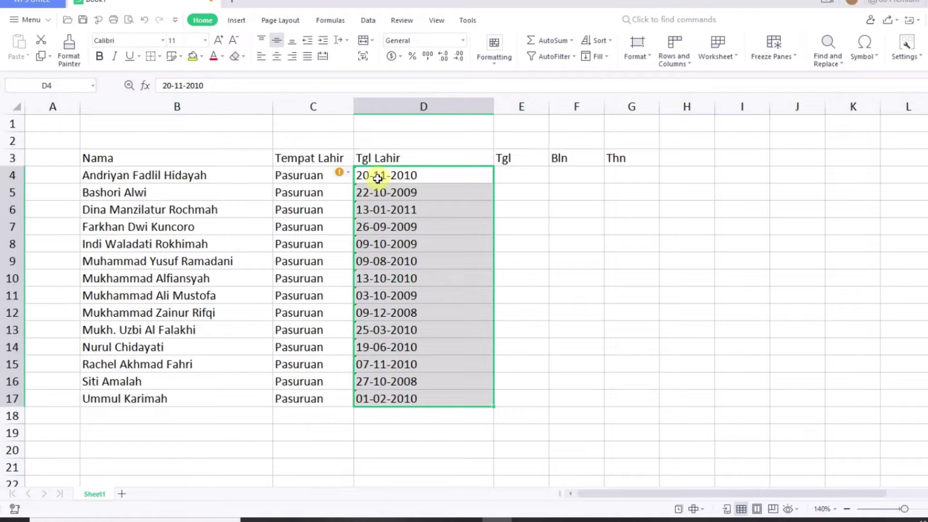
{"action": "left_click", "coordinate": [515, 175]}
{"action": "left_click", "coordinate": [575, 174]}
{"action": "left_click", "coordinate": [619, 180]}
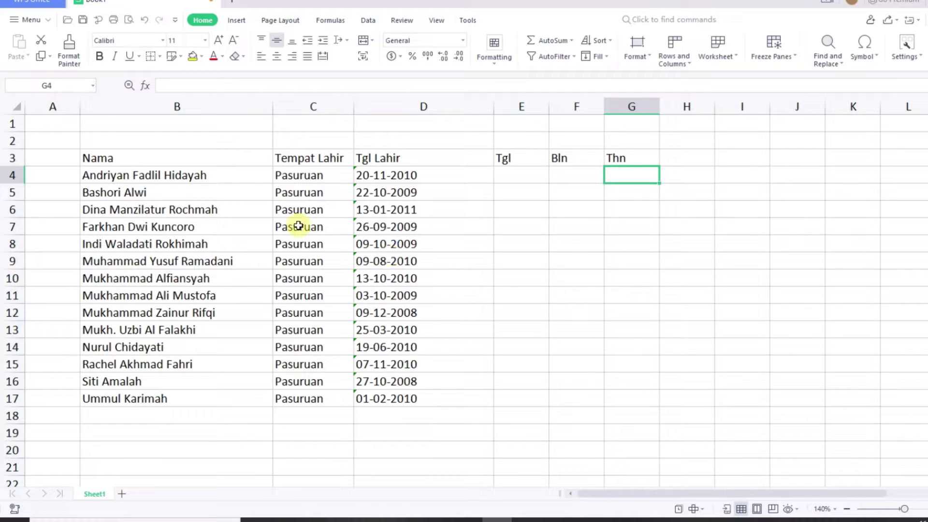
{"action": "left_click", "coordinate": [133, 157]}
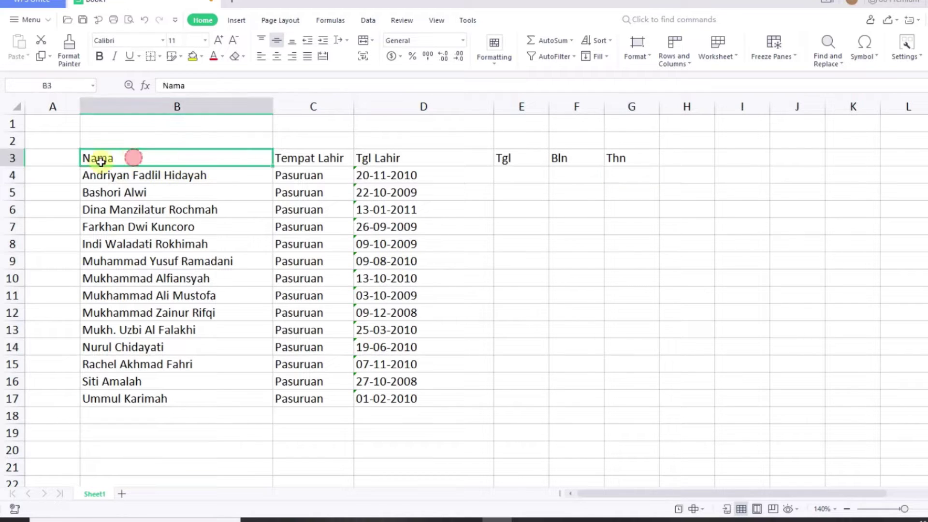
Add the header No in A3 and number the rows below it from 1 to 14 in A4:A17.
{"action": "left_click", "coordinate": [56, 158]}
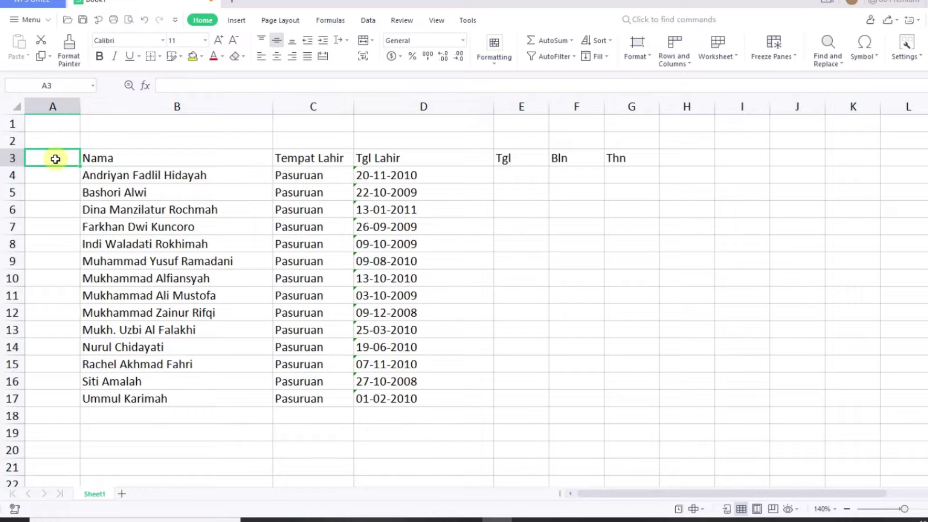
{"action": "type", "text": "No"}
{"action": "key", "text": "Return"}
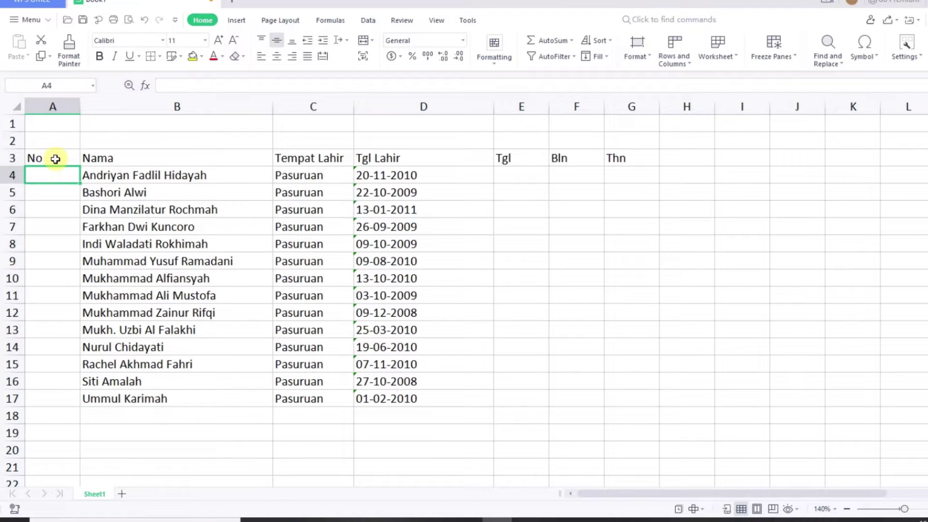
{"action": "type", "text": "1"}
{"action": "key", "text": "Return"}
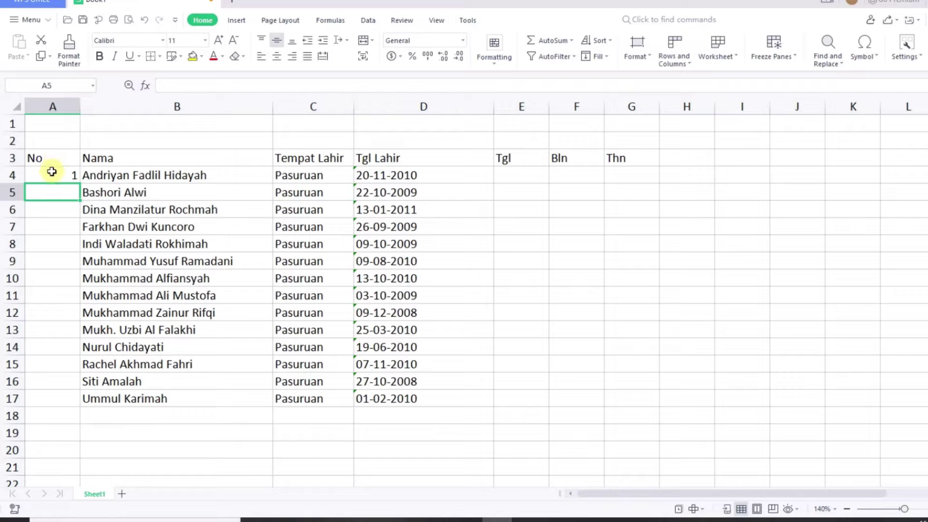
{"action": "left_click", "coordinate": [51, 174]}
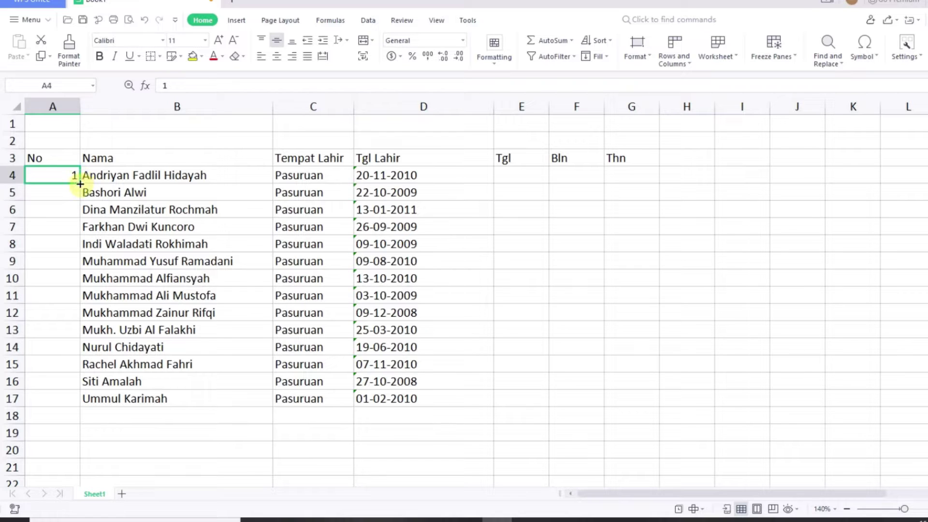
{"action": "left_click_drag", "start_coordinate": [78, 179], "coordinate": [60, 399]}
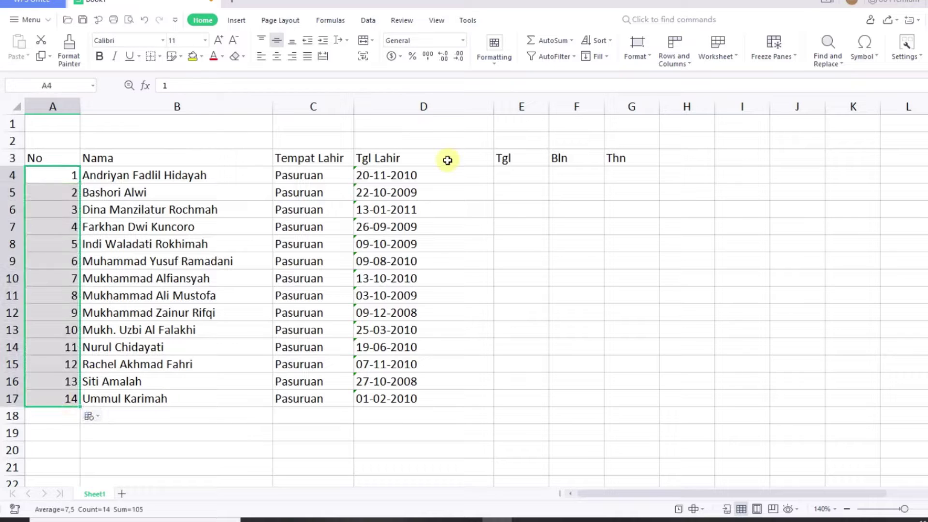
Center the row numbers in A4:A17 and the No header in A3 horizontally.
{"action": "left_click", "coordinate": [282, 57]}
{"action": "left_click", "coordinate": [54, 159]}
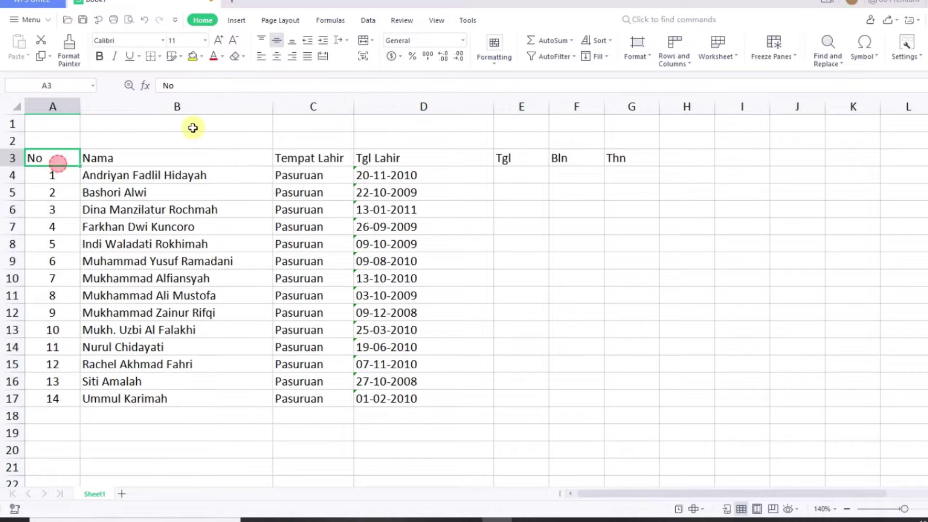
{"action": "left_click", "coordinate": [284, 56]}
{"action": "left_click", "coordinate": [467, 312]}
Apply all borders to the table range A3:G17.
{"action": "left_click_drag", "start_coordinate": [52, 158], "coordinate": [611, 392]}
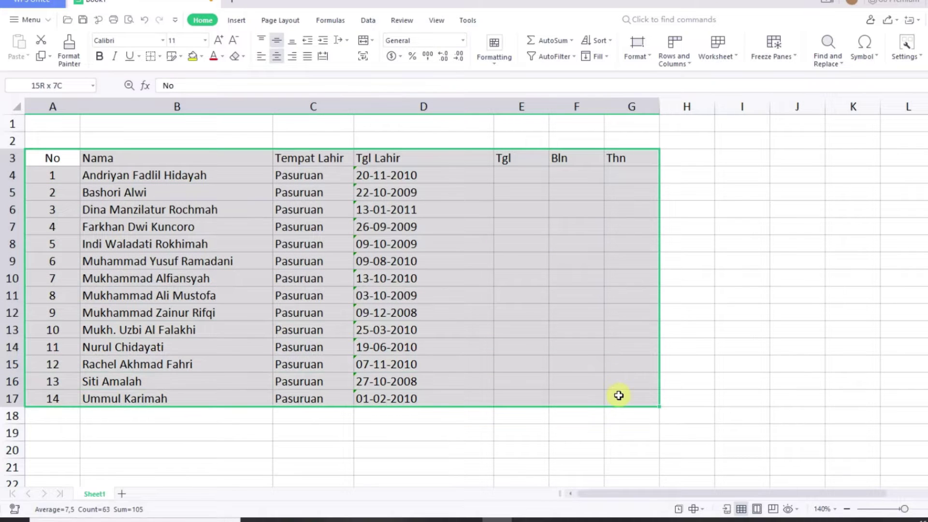
{"action": "left_click", "coordinate": [159, 57]}
{"action": "left_click", "coordinate": [172, 88]}
{"action": "left_click", "coordinate": [127, 214]}
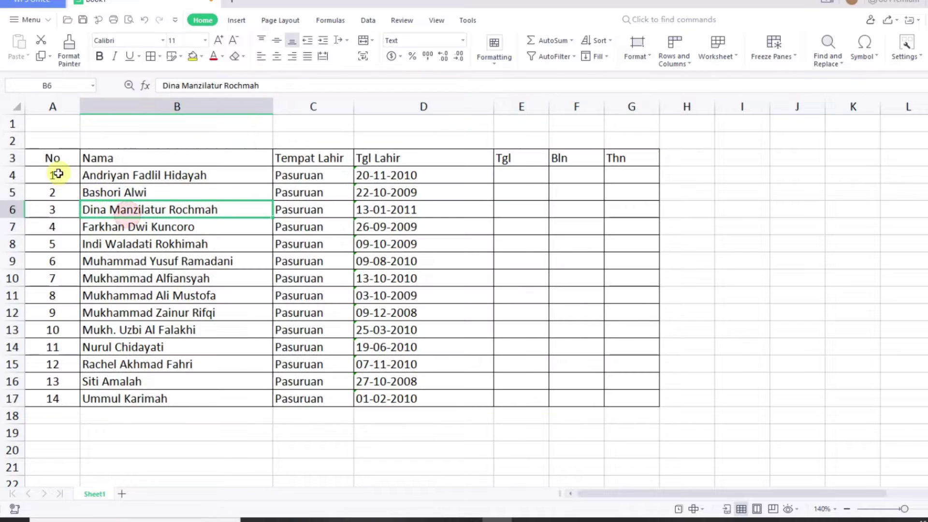
Make row 3 slightly taller and fill the header cells A3:G3 with light gray.
{"action": "left_click_drag", "start_coordinate": [14, 166], "coordinate": [644, 153]}
{"action": "left_click", "coordinate": [201, 57]}
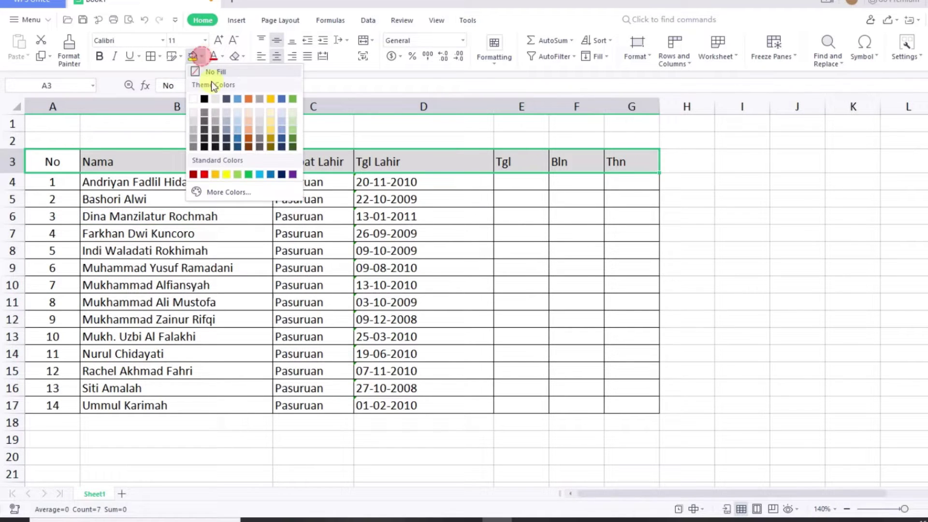
{"action": "left_click", "coordinate": [217, 99]}
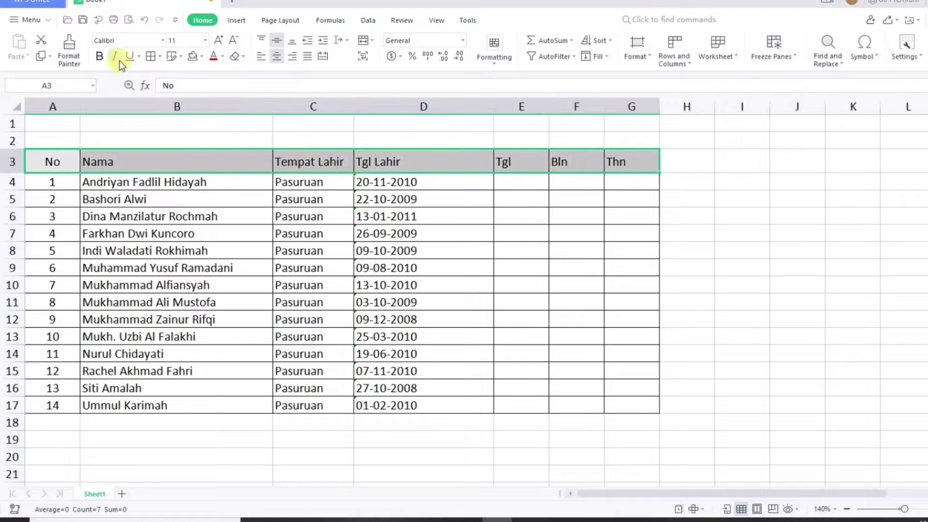
Make the header text in A3:G3 bold and center it horizontally.
{"action": "left_click", "coordinate": [99, 57]}
{"action": "left_click", "coordinate": [276, 56]}
{"action": "left_click", "coordinate": [403, 236]}
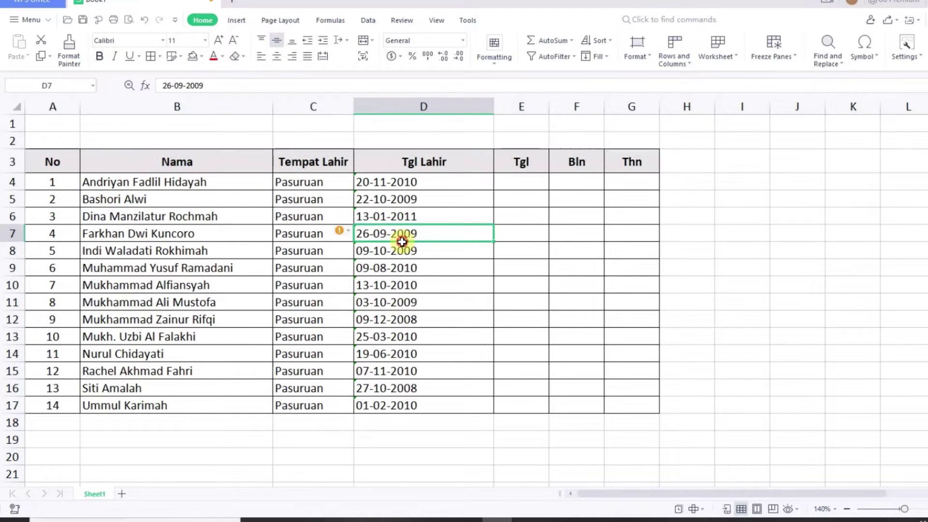
Narrow the Tgl Lahir column to slightly wider than its contents and narrow the No column.
{"action": "double_click", "coordinate": [493, 105]}
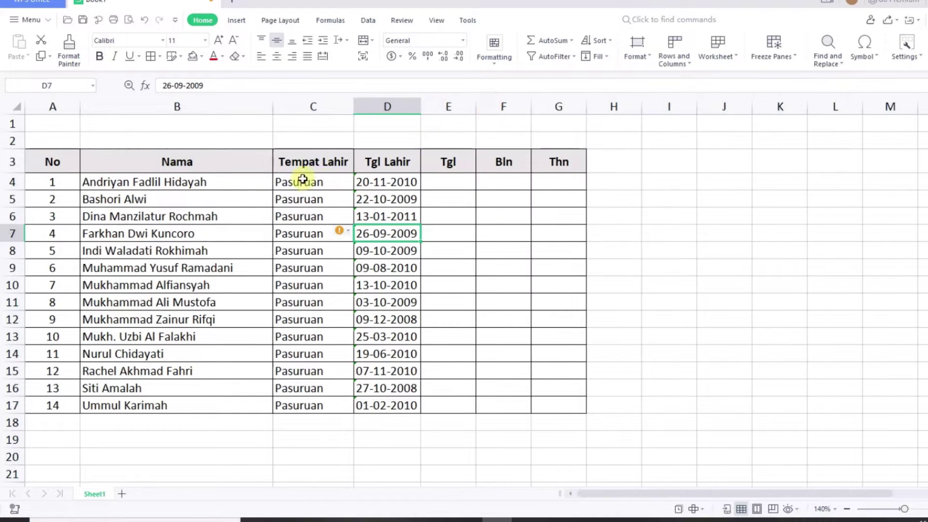
{"action": "left_click_drag", "start_coordinate": [421, 106], "coordinate": [430, 116]}
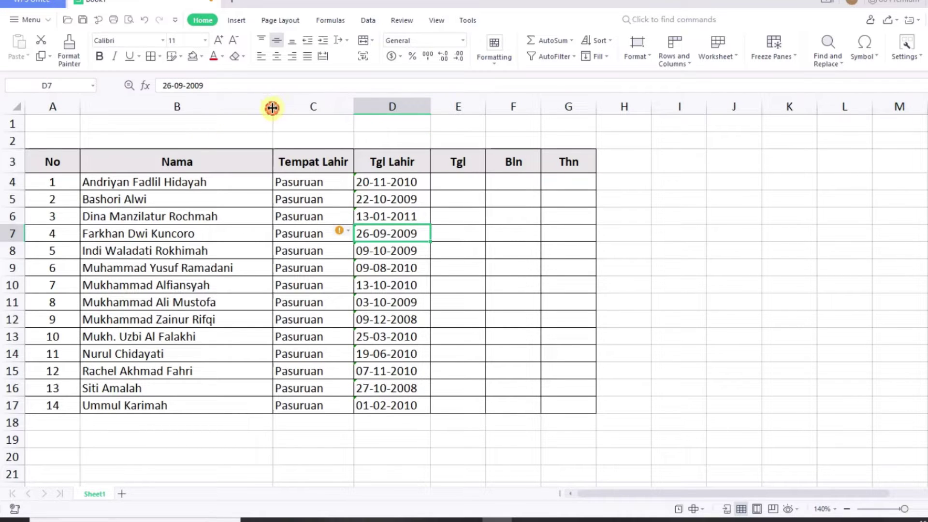
{"action": "left_click_drag", "start_coordinate": [78, 112], "coordinate": [57, 112]}
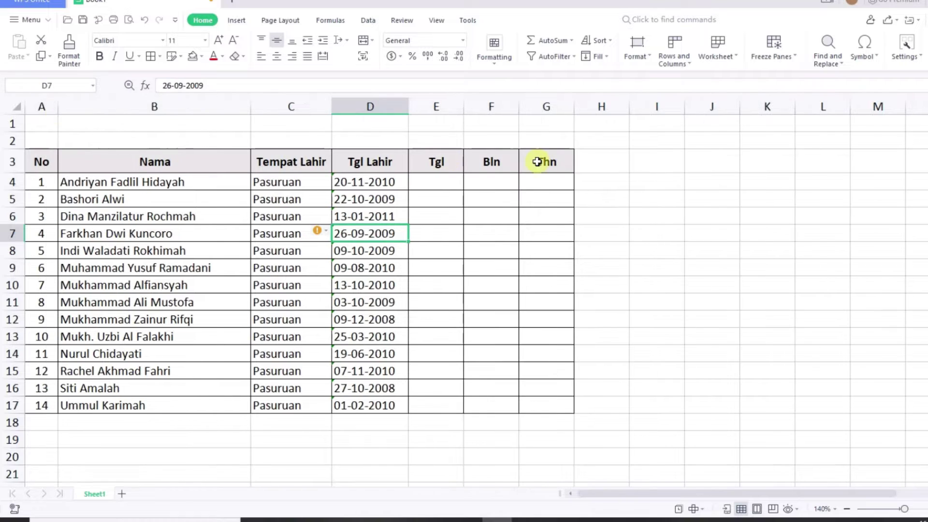
Narrow the Tgl, Bln and Thn columns E to G to one equal smaller width.
{"action": "left_click_drag", "start_coordinate": [450, 106], "coordinate": [544, 113]}
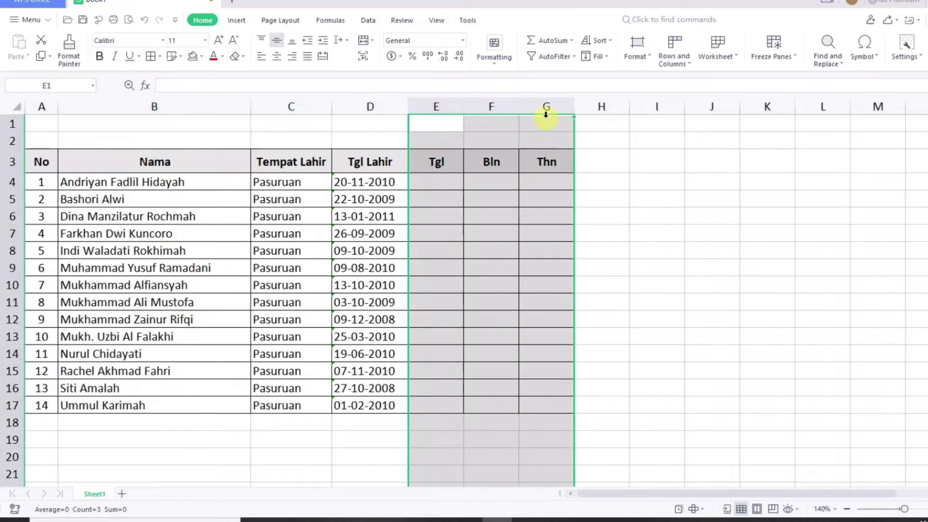
{"action": "left_click_drag", "start_coordinate": [575, 105], "coordinate": [554, 105]}
{"action": "left_click", "coordinate": [543, 180]}
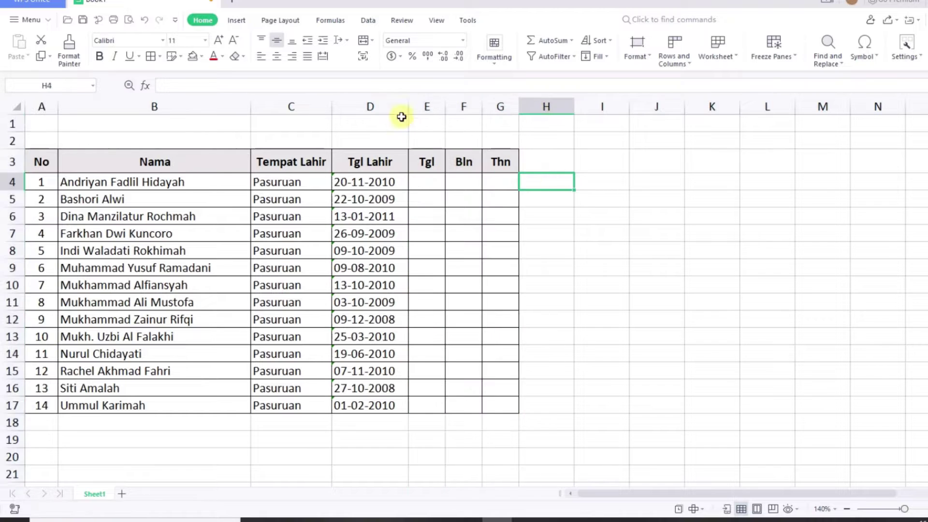
Copy columns E to G and paste them at column I and again at column M.
{"action": "left_click_drag", "start_coordinate": [425, 110], "coordinate": [499, 126]}
{"action": "key", "text": "ctrl+c"}
{"action": "left_click", "coordinate": [589, 107]}
{"action": "key", "text": "ctrl+v"}
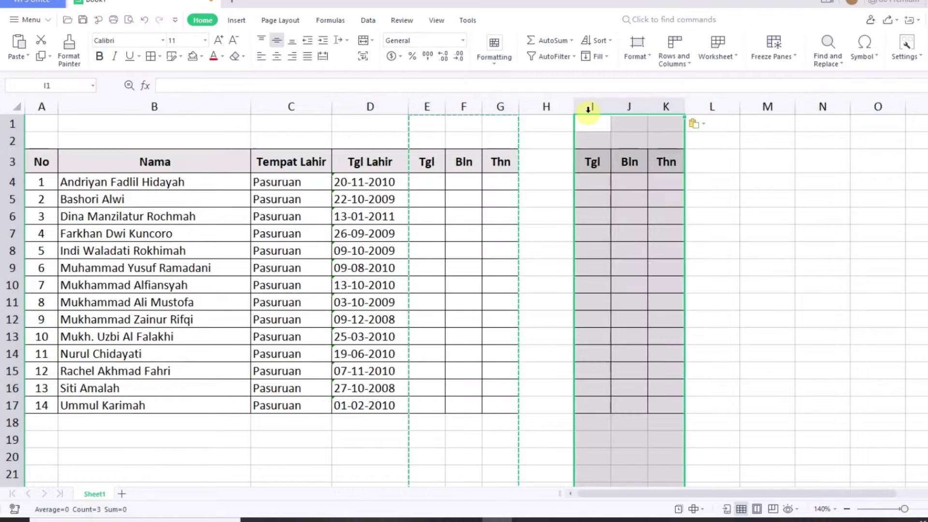
{"action": "left_click", "coordinate": [759, 107]}
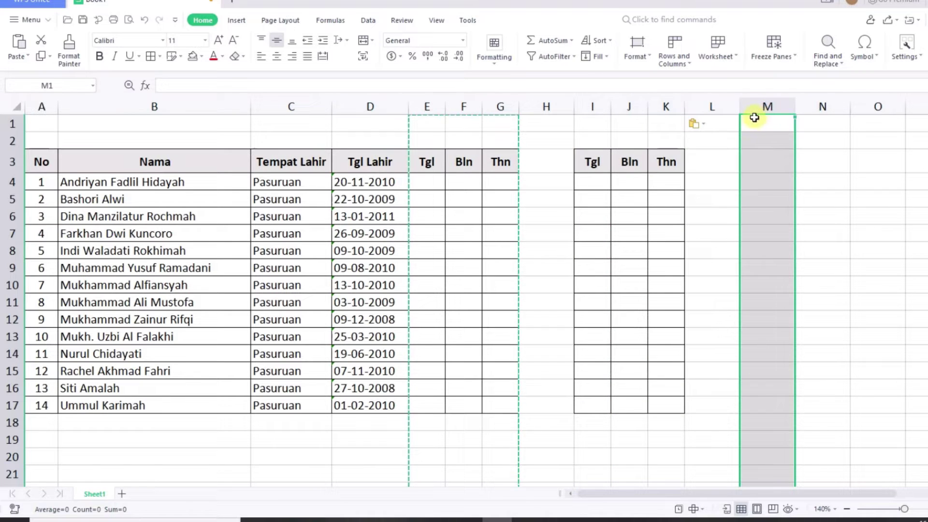
{"action": "key", "text": "ctrl+v"}
{"action": "left_click", "coordinate": [706, 268]}
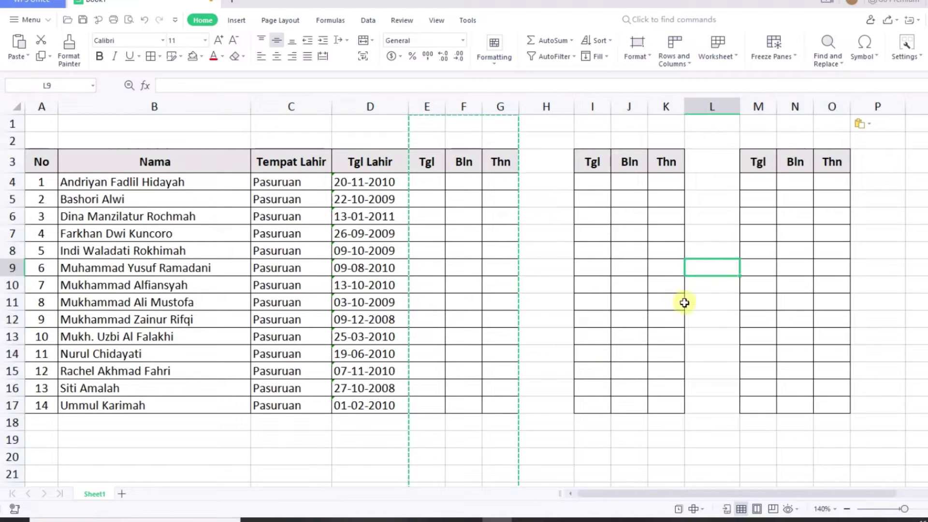
{"action": "left_click", "coordinate": [549, 449]}
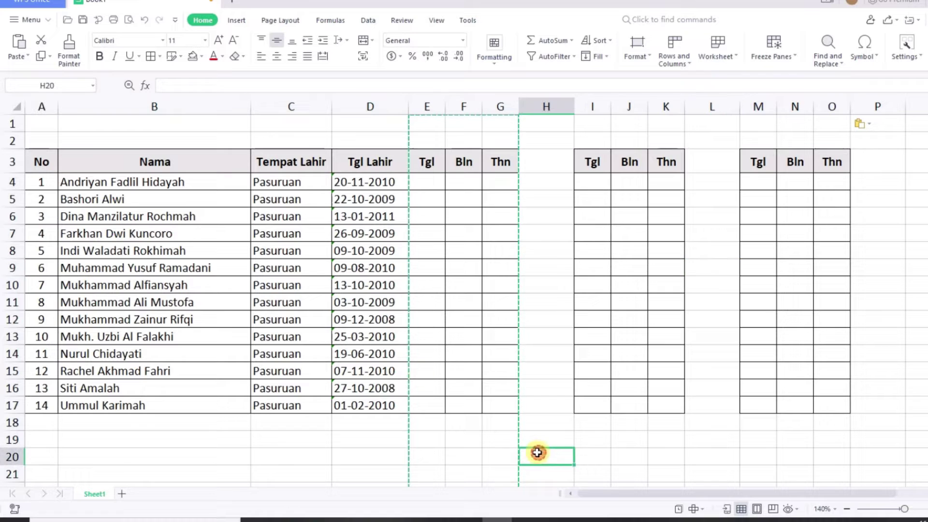
{"action": "double_click", "coordinate": [429, 183]}
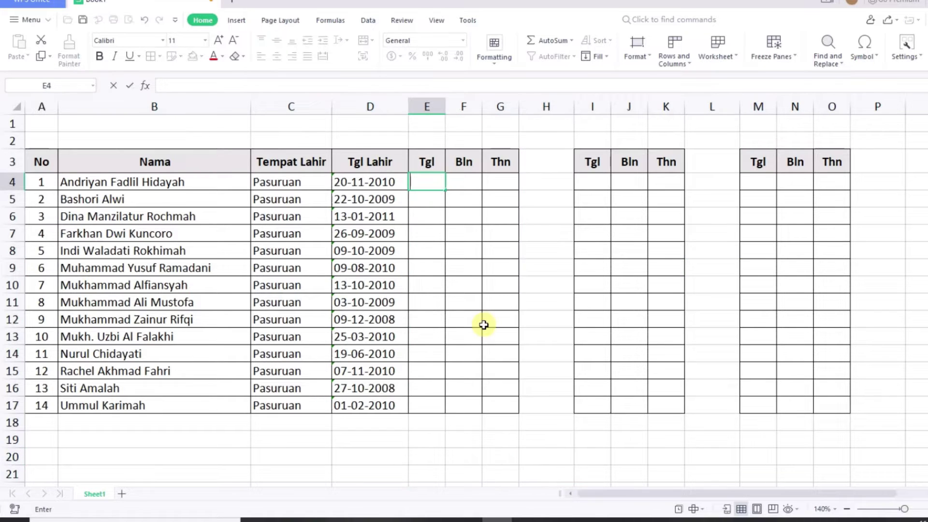
{"action": "left_click", "coordinate": [483, 325]}
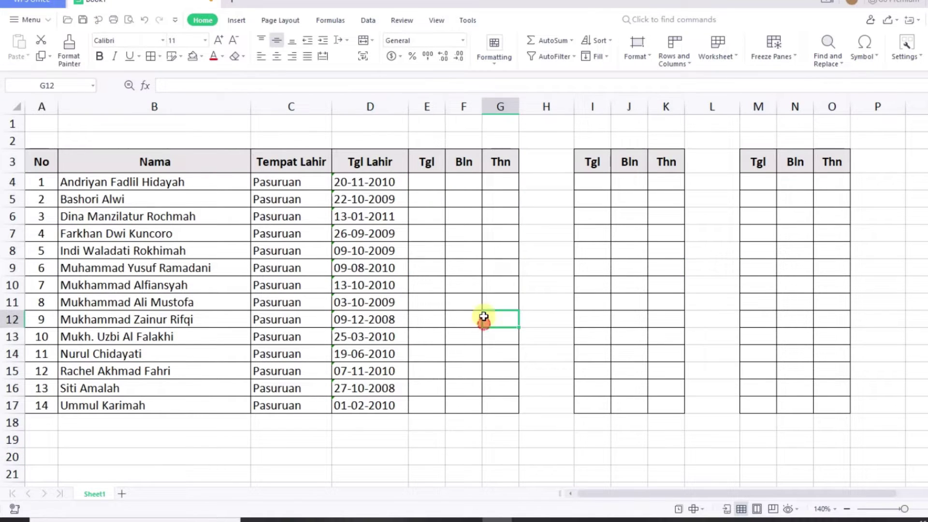
{"action": "left_click", "coordinate": [435, 184]}
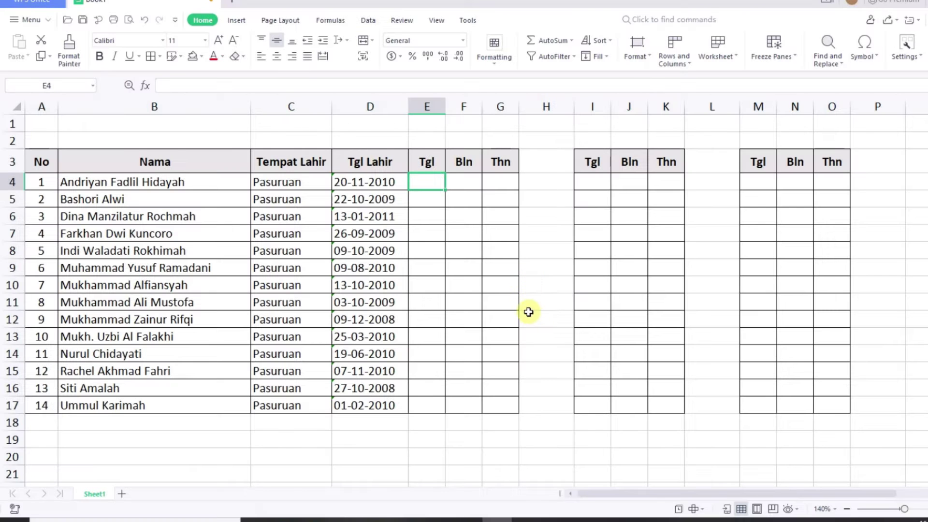
{"action": "left_click", "coordinate": [534, 287]}
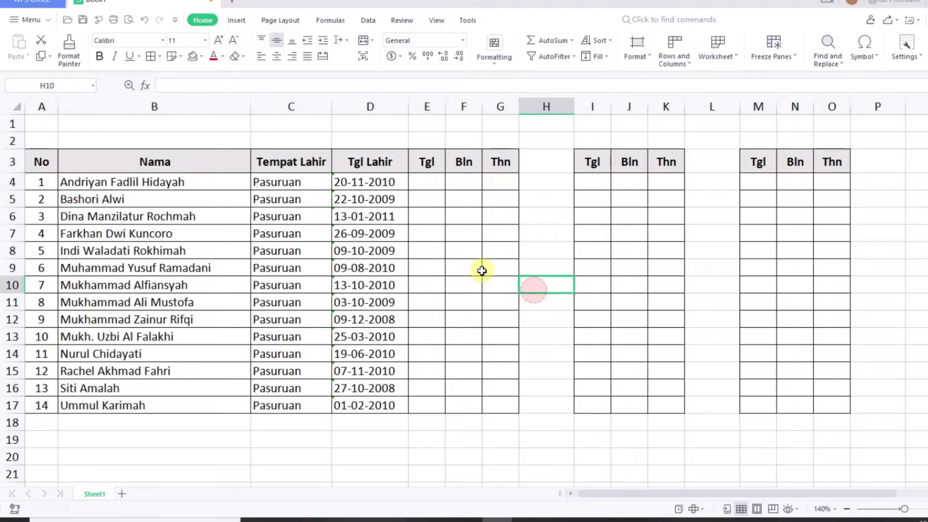
Enter the formula =LEFT(D4;2) in E4 to extract the day from the birth date.
{"action": "left_click", "coordinate": [425, 185]}
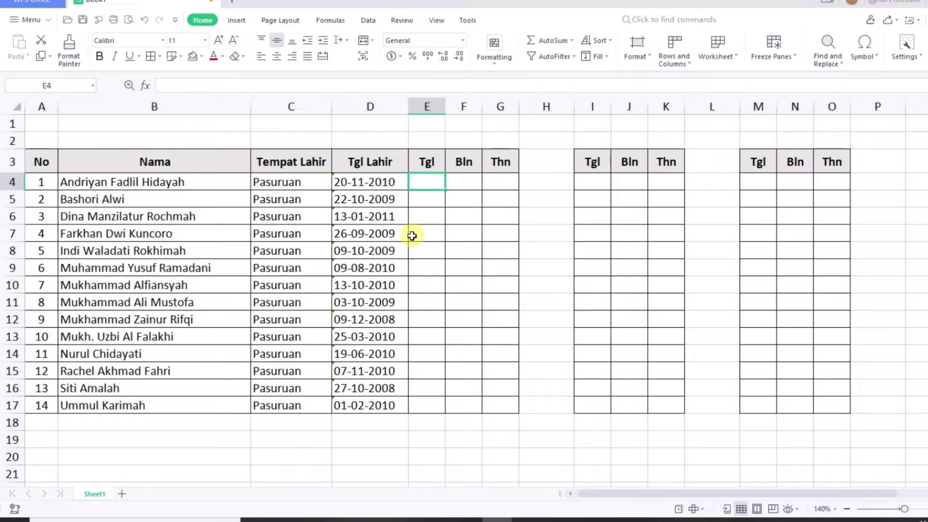
{"action": "type", "text": "=left"}
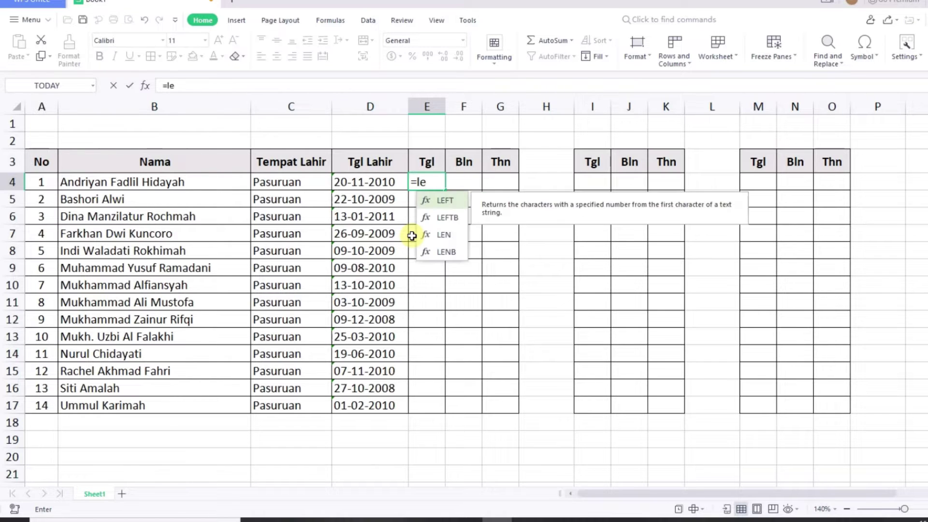
{"action": "double_click", "coordinate": [457, 203]}
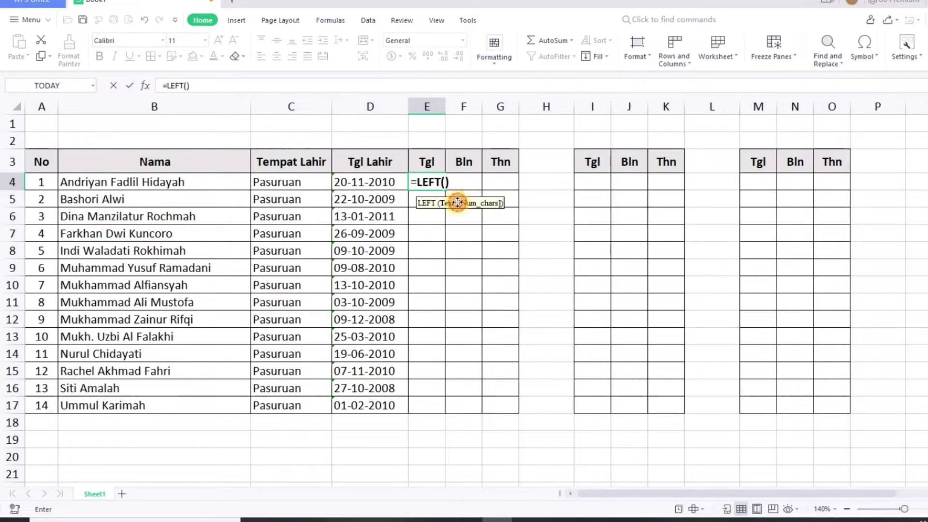
{"action": "left_click", "coordinate": [375, 183]}
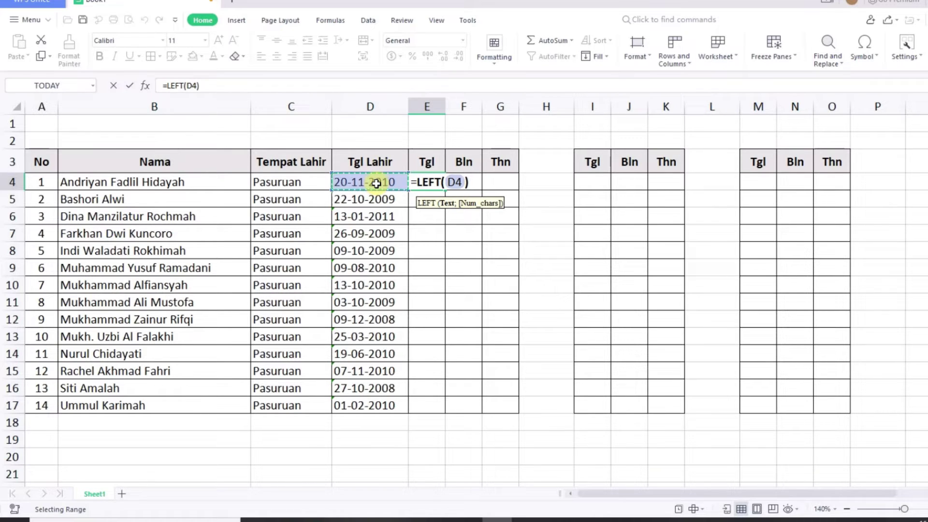
{"action": "type", "text": ";"}
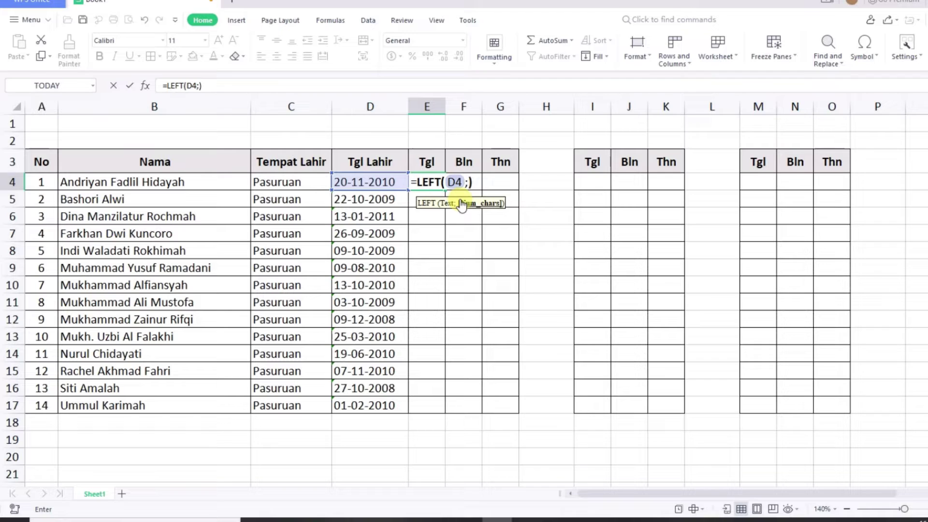
{"action": "type", "text": "2"}
{"action": "key", "text": "Return"}
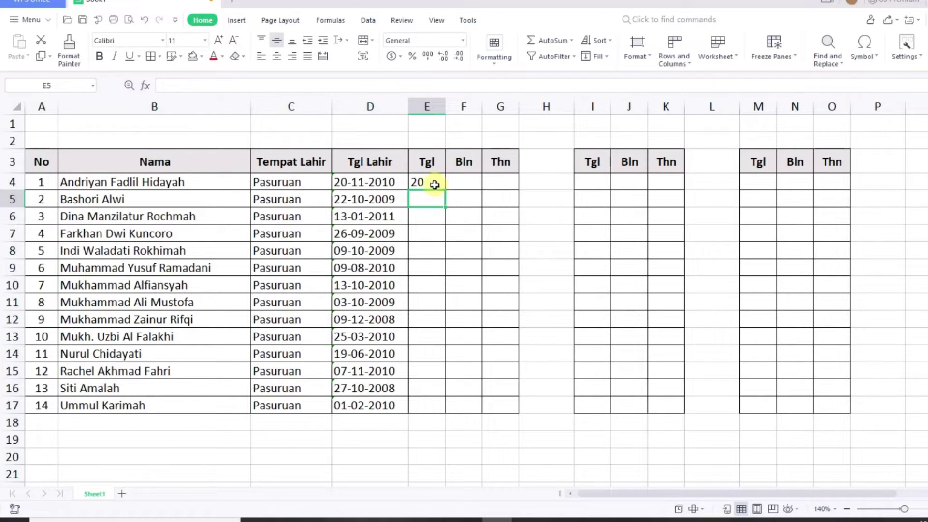
Enter the formula =MID(D4;4;2) in F4 to extract the month from the birth date.
{"action": "left_click", "coordinate": [460, 184]}
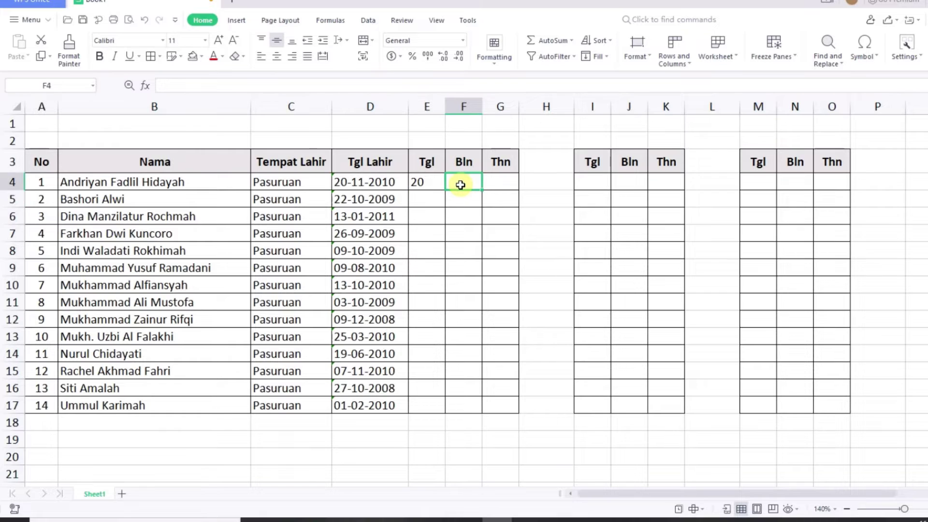
{"action": "type", "text": "=mi"}
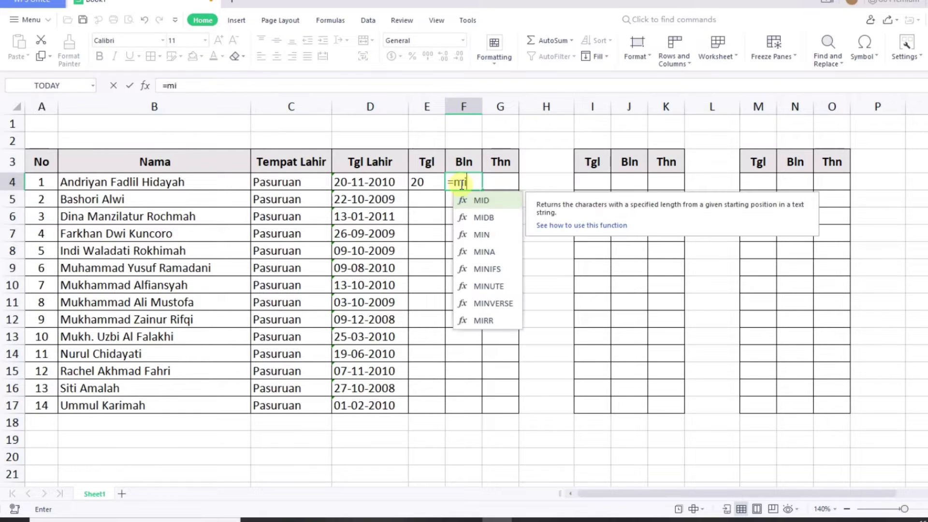
{"action": "type", "text": "d"}
{"action": "double_click", "coordinate": [482, 202]}
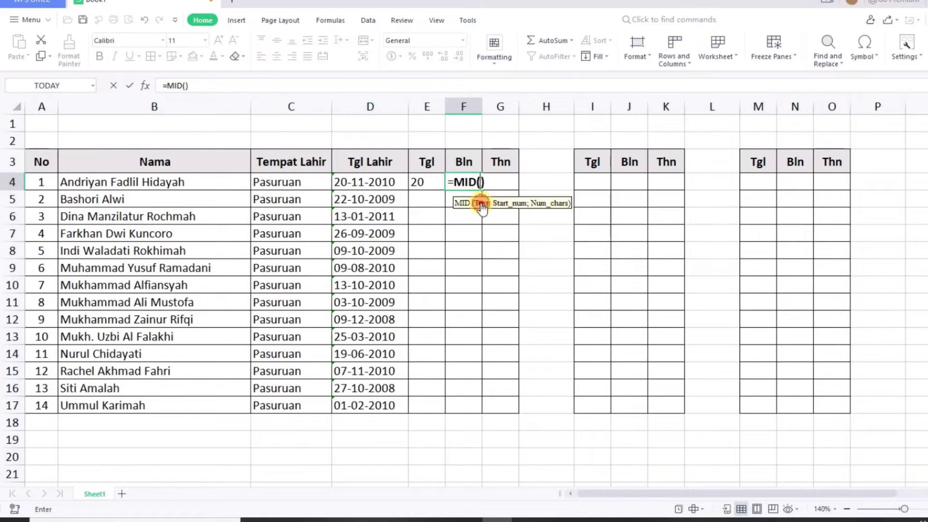
{"action": "left_click", "coordinate": [370, 185]}
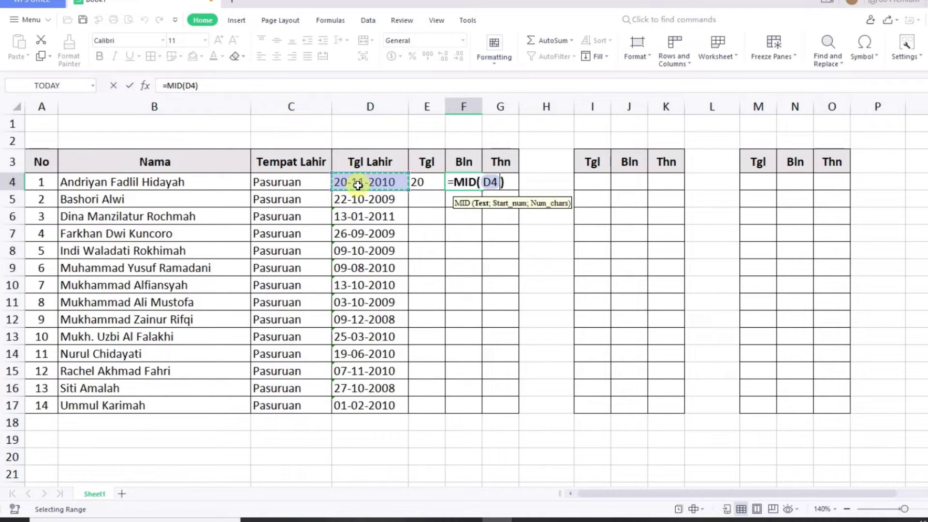
{"action": "type", "text": ";4;"}
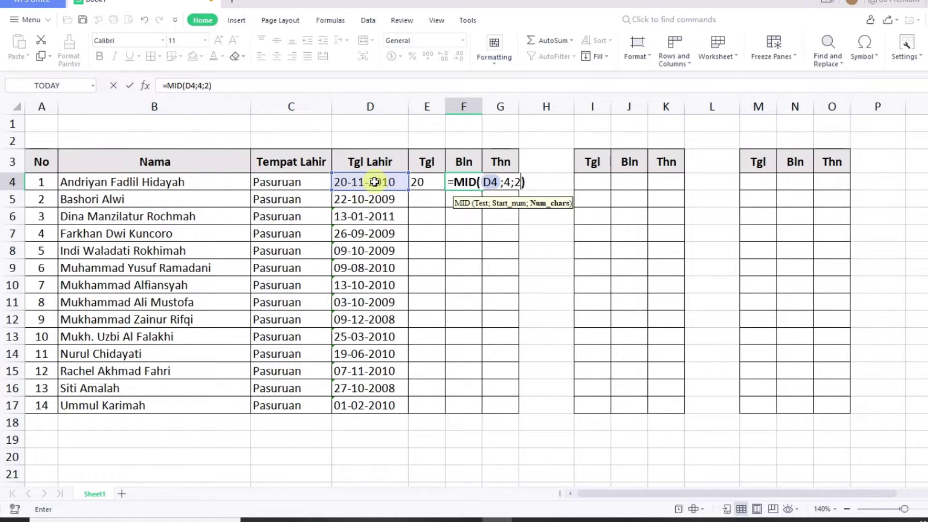
{"action": "type", "text": "2"}
{"action": "key", "text": "Return"}
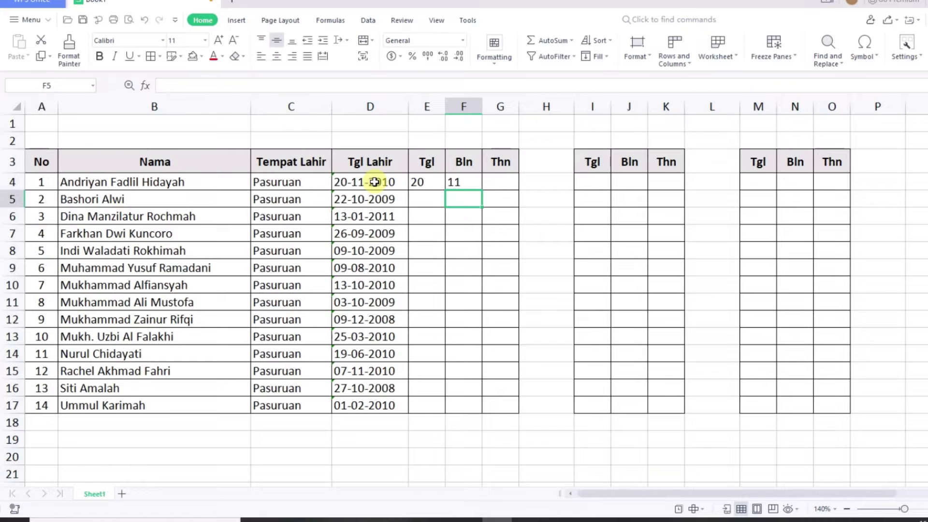
Enter the formula =RIGHT(D4;4) in G4 to extract the year from the birth date.
{"action": "left_click", "coordinate": [462, 183]}
{"action": "left_click", "coordinate": [500, 185]}
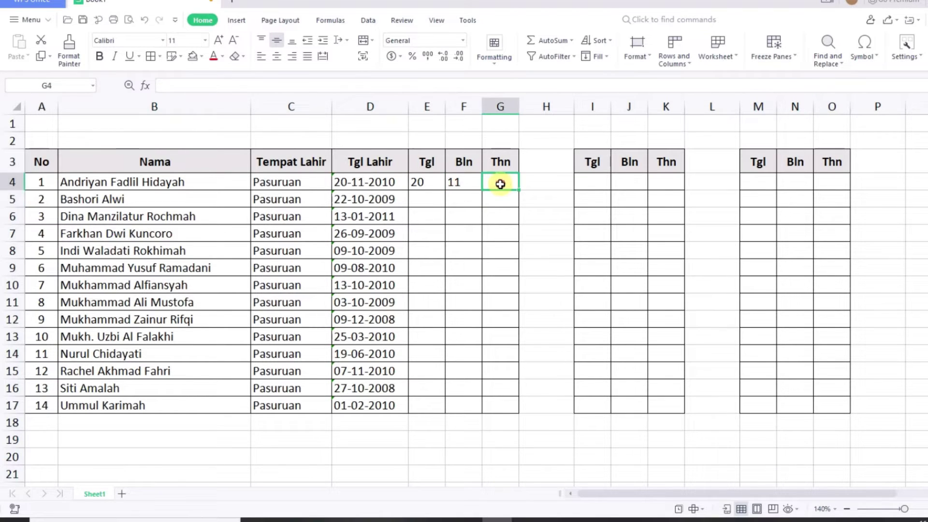
{"action": "type", "text": "="}
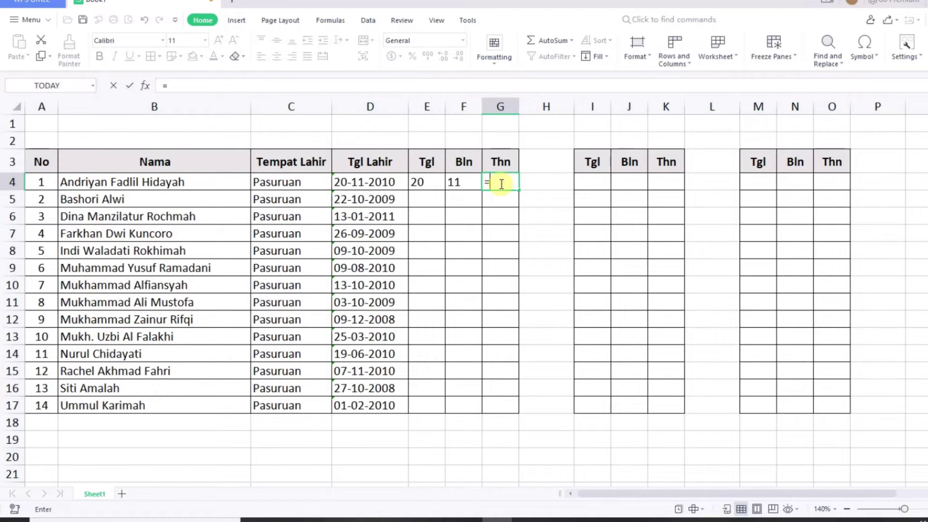
{"action": "type", "text": "rig"}
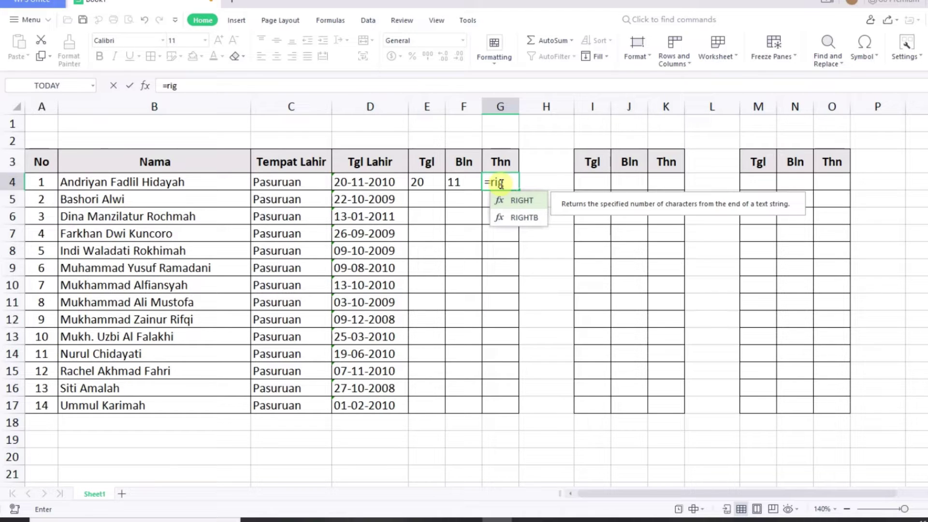
{"action": "double_click", "coordinate": [513, 200]}
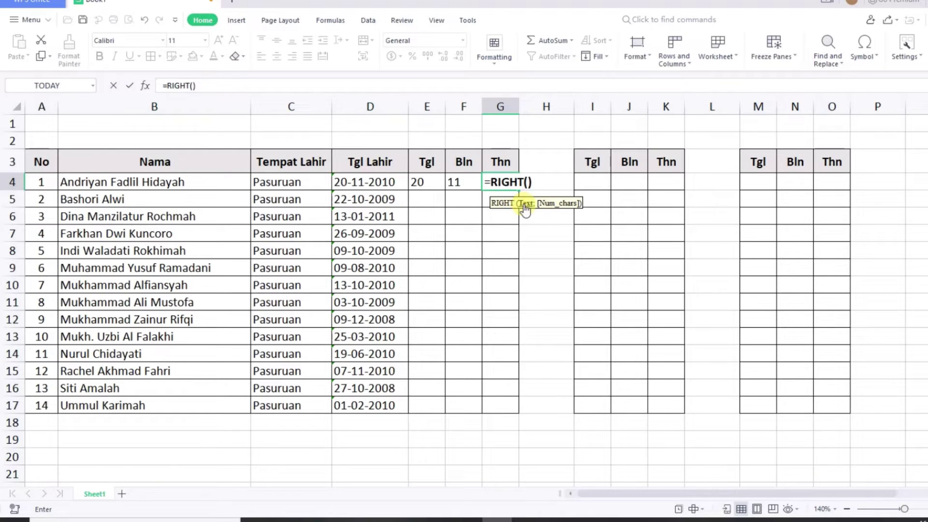
{"action": "left_click", "coordinate": [383, 184]}
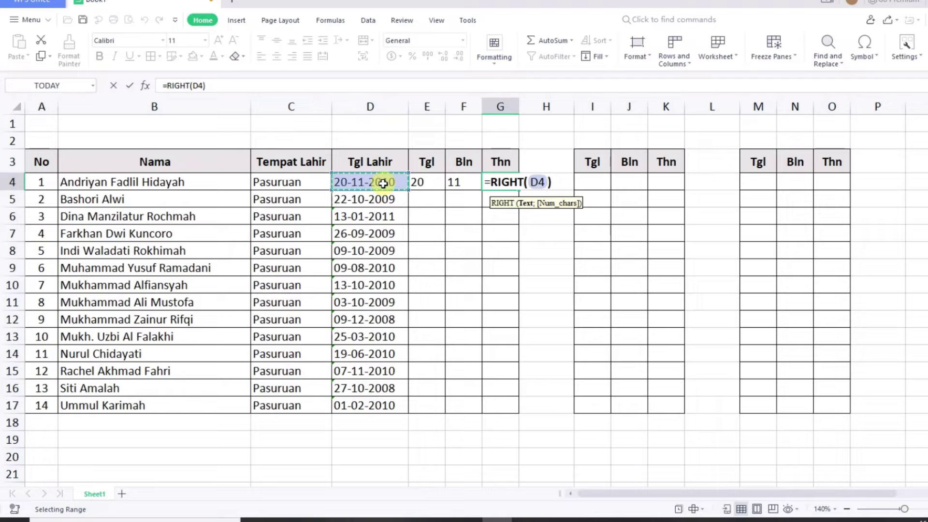
{"action": "type", "text": ";4"}
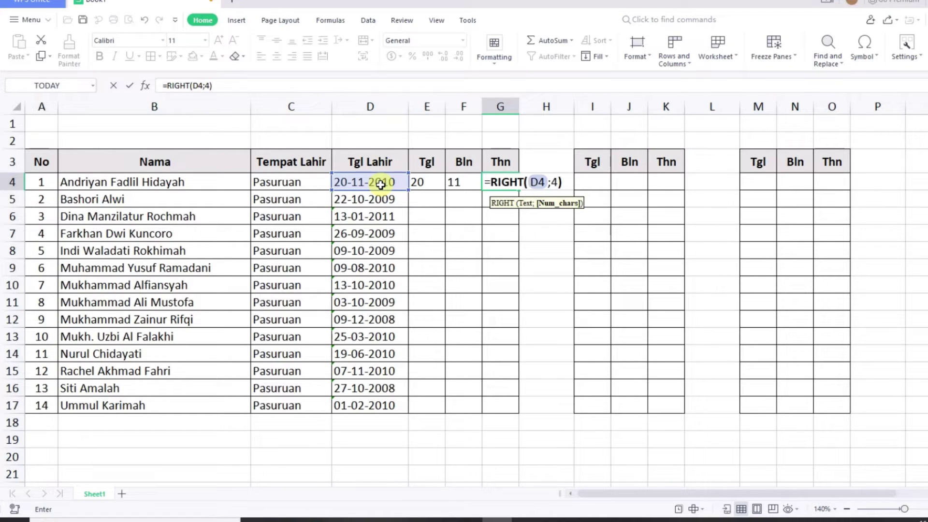
{"action": "key", "text": "Return"}
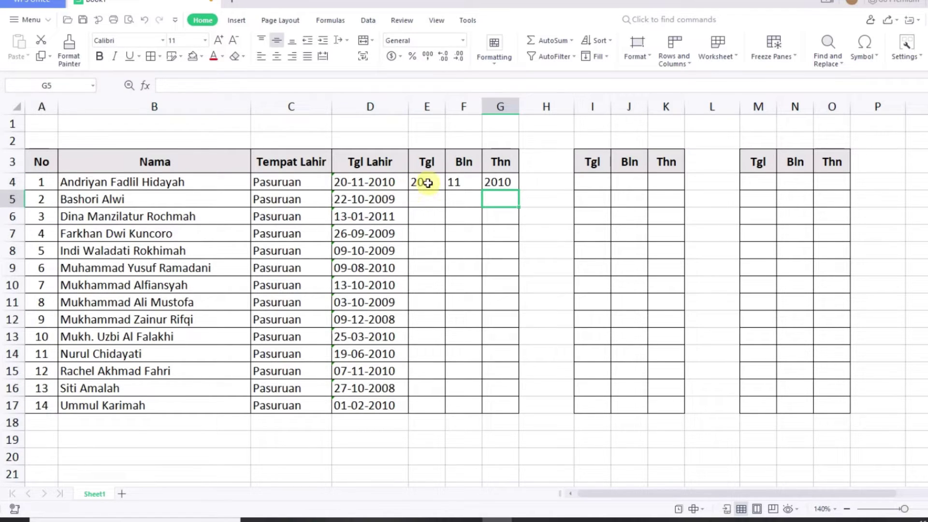
Center E4 to G4 horizontally and fill their formulas down to row 17.
{"action": "left_click_drag", "start_coordinate": [427, 182], "coordinate": [500, 186]}
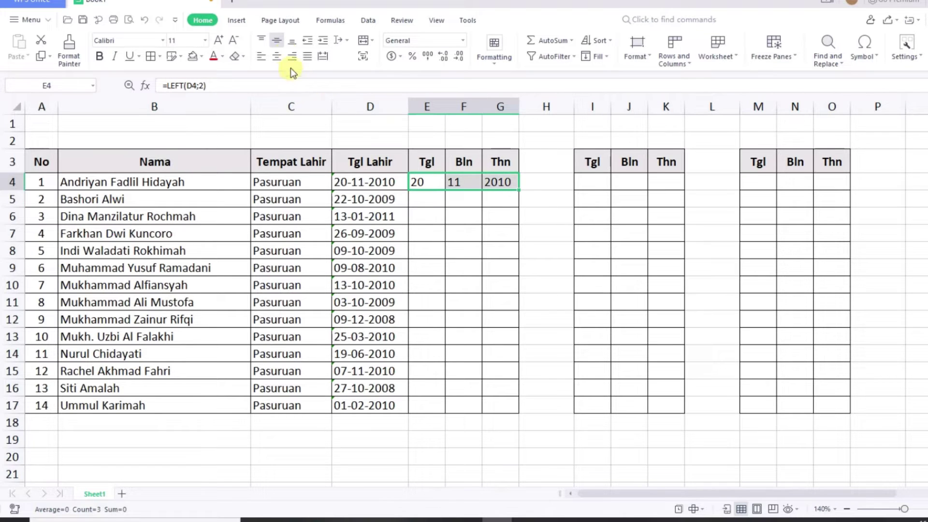
{"action": "left_click", "coordinate": [277, 56]}
{"action": "left_click_drag", "start_coordinate": [519, 189], "coordinate": [509, 408]}
Enter the formula =DAY(D4) in I4 to extract the day from the birth date.
{"action": "left_click", "coordinate": [589, 182]}
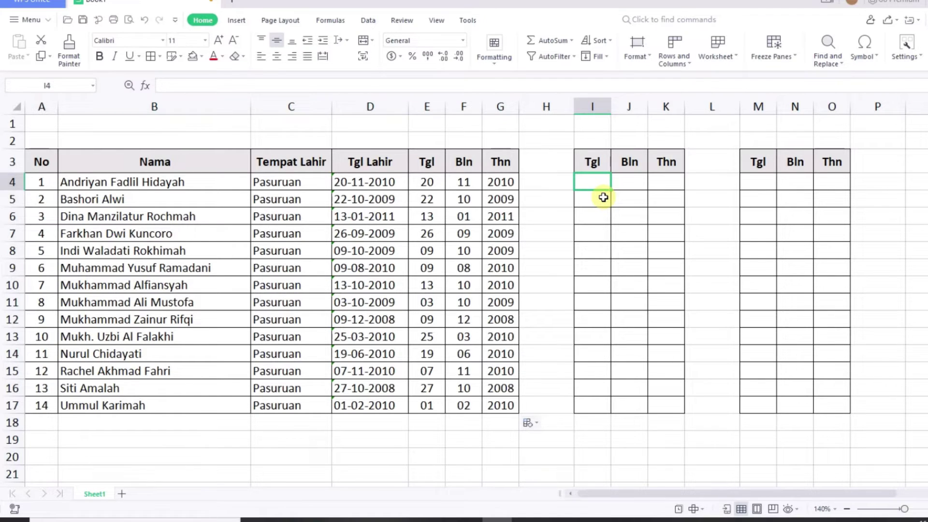
{"action": "type", "text": "="}
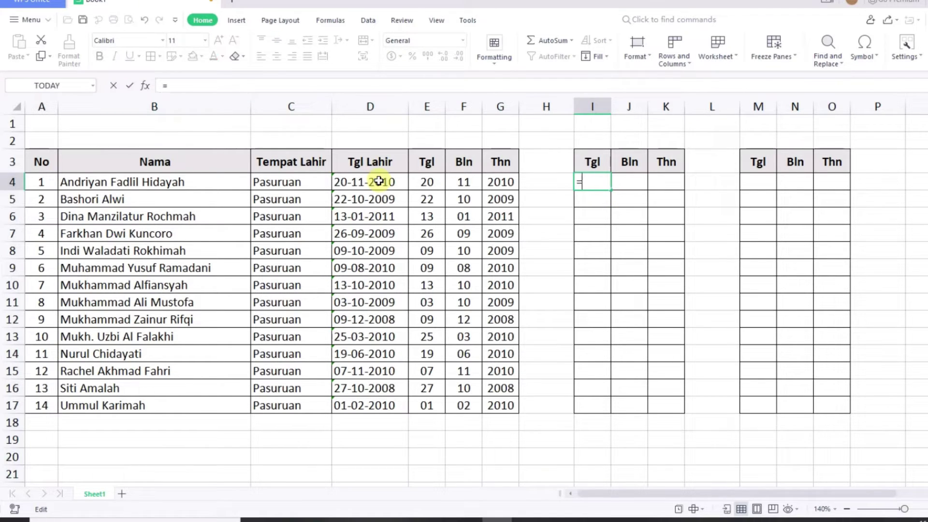
{"action": "type", "text": "day"}
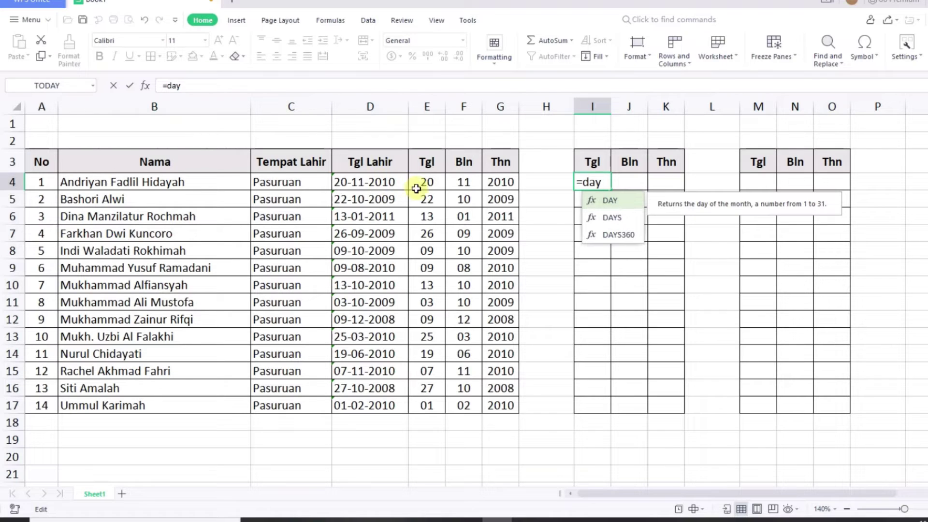
{"action": "double_click", "coordinate": [597, 200]}
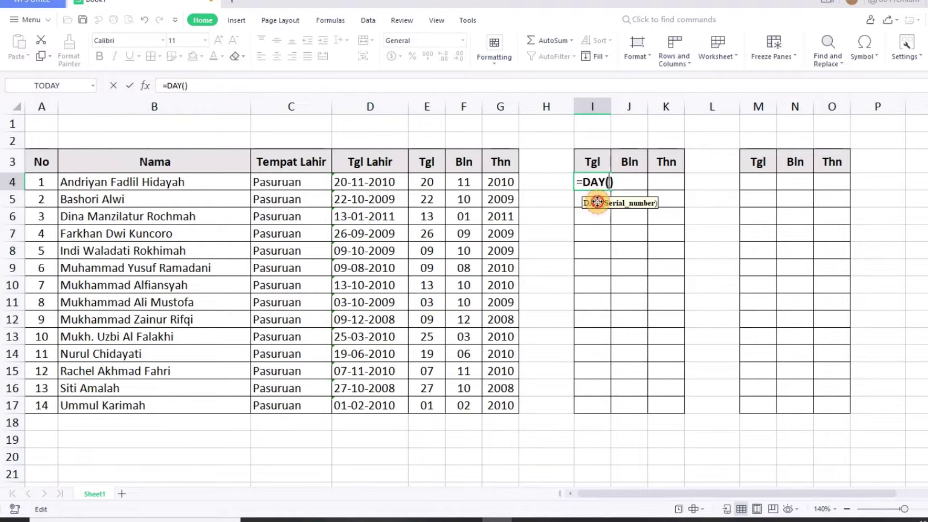
{"action": "left_click", "coordinate": [363, 183]}
{"action": "key", "text": "Return"}
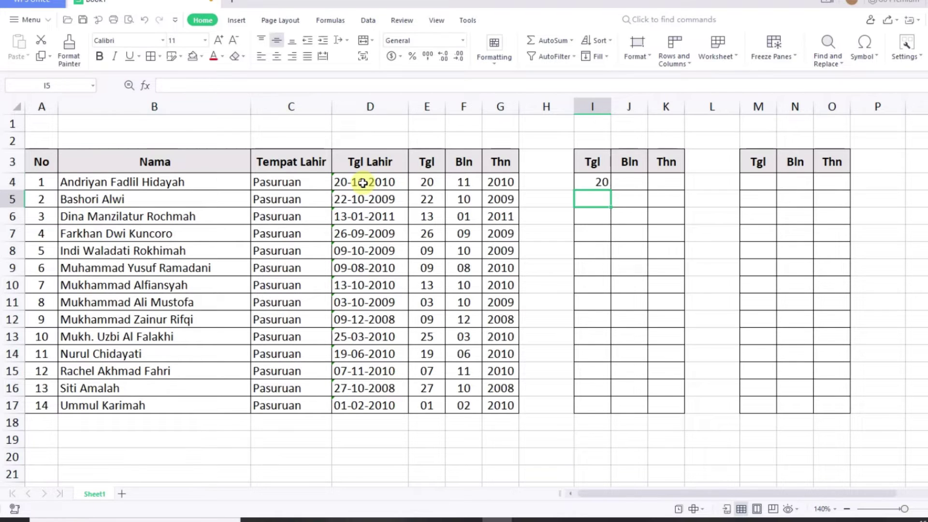
Enter the formula =MONTH(D4) in J4 to extract the month from the birth date.
{"action": "left_click", "coordinate": [623, 184]}
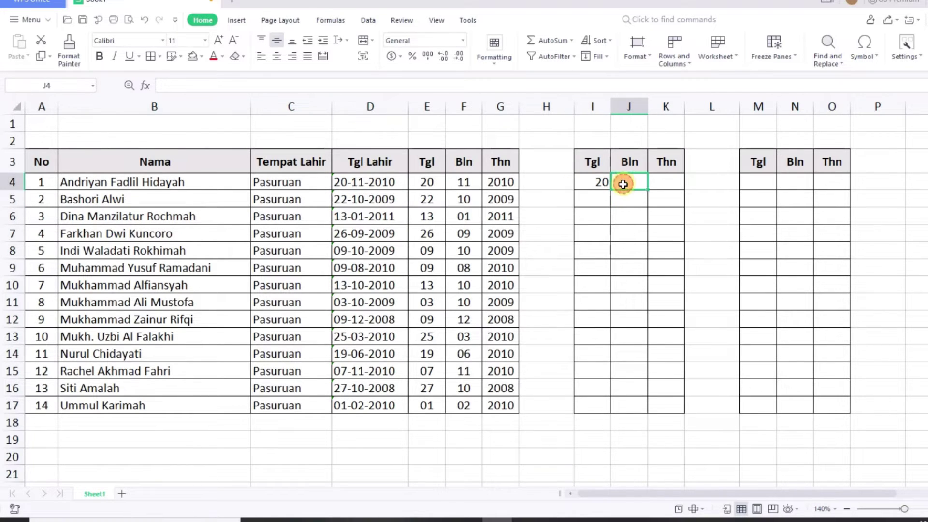
{"action": "type", "text": "=mo"}
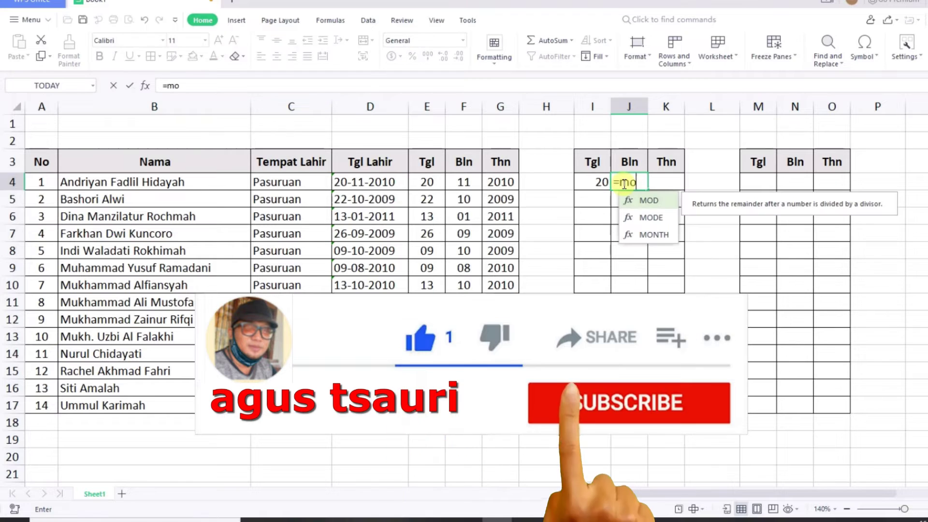
{"action": "left_click", "coordinate": [665, 233]}
{"action": "left_click", "coordinate": [376, 185]}
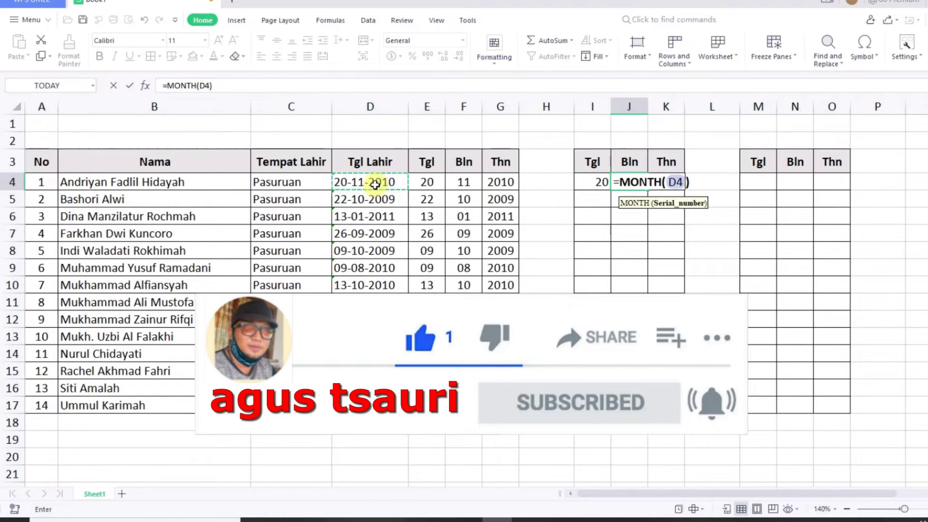
{"action": "key", "text": "Return"}
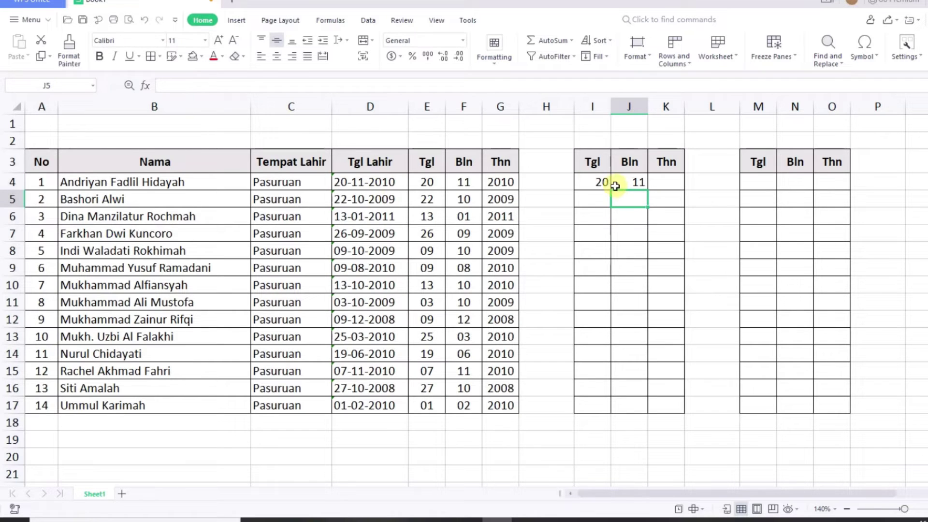
Enter the formula =YEAR(D4) in K4 to extract the year from the birth date.
{"action": "left_click", "coordinate": [666, 182]}
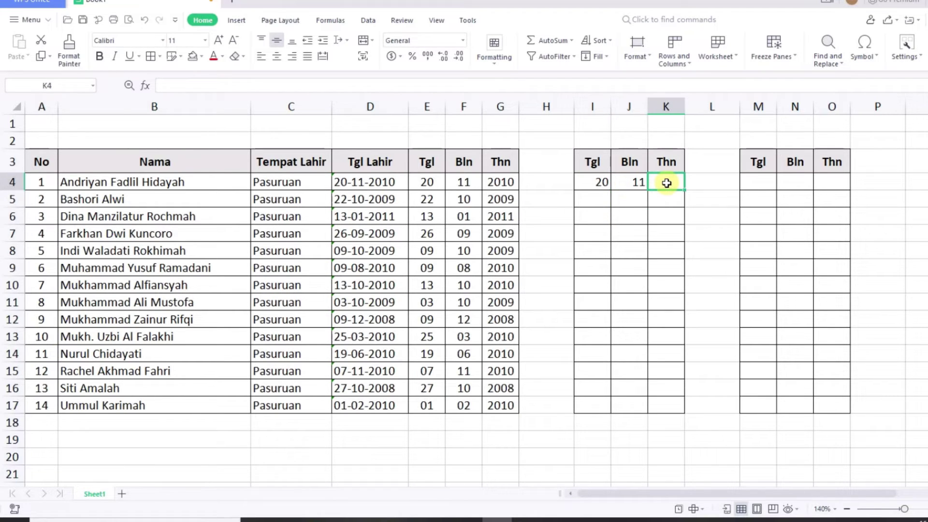
{"action": "type", "text": "=ye"}
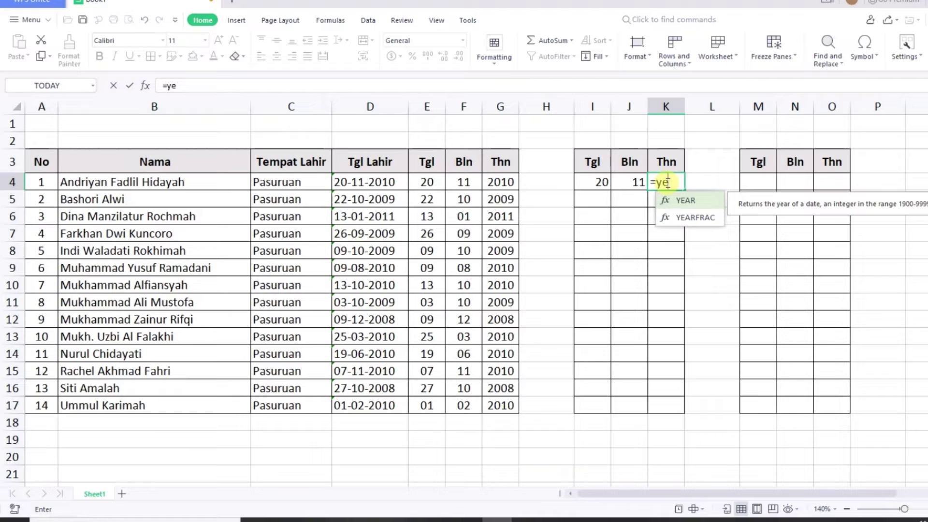
{"action": "double_click", "coordinate": [695, 200]}
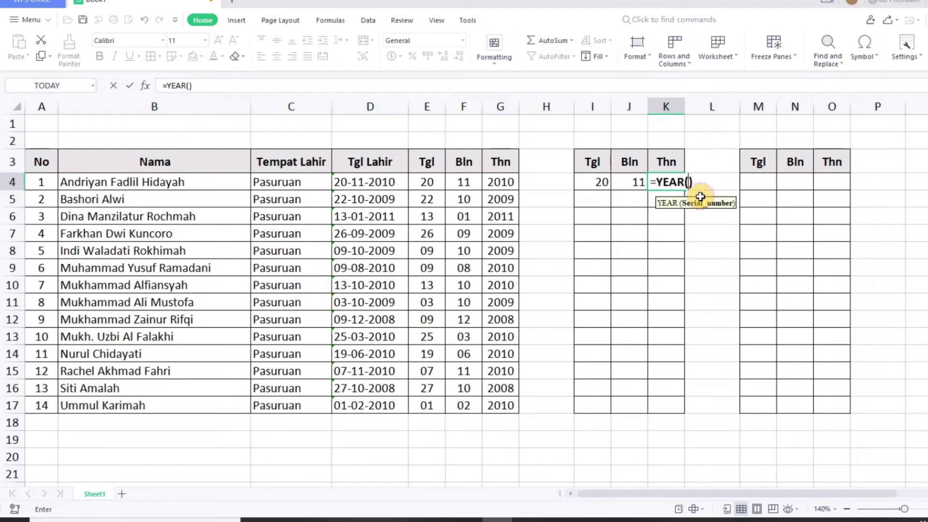
{"action": "left_click", "coordinate": [392, 184]}
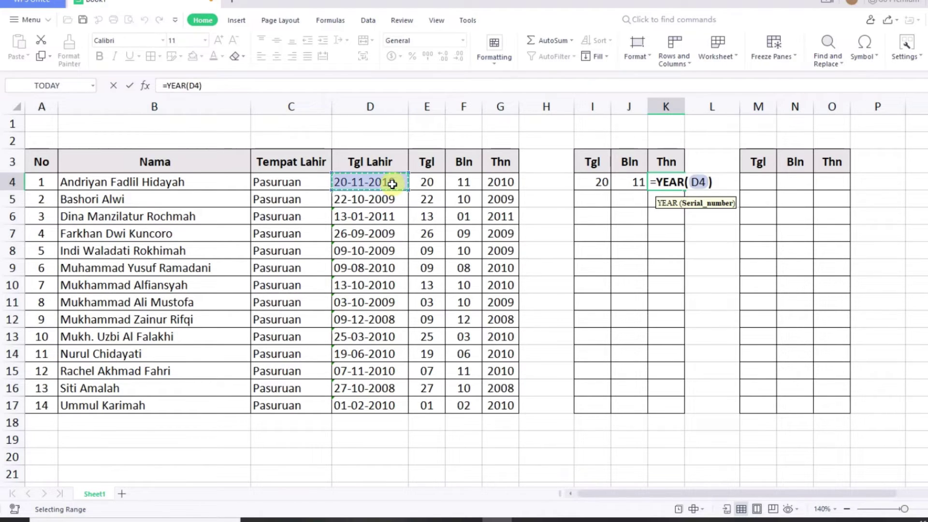
{"action": "key", "text": "Return"}
Center I4 to K4 horizontally and fill their formulas down to row 17.
{"action": "left_click_drag", "start_coordinate": [591, 182], "coordinate": [652, 186]}
{"action": "left_click", "coordinate": [276, 56]}
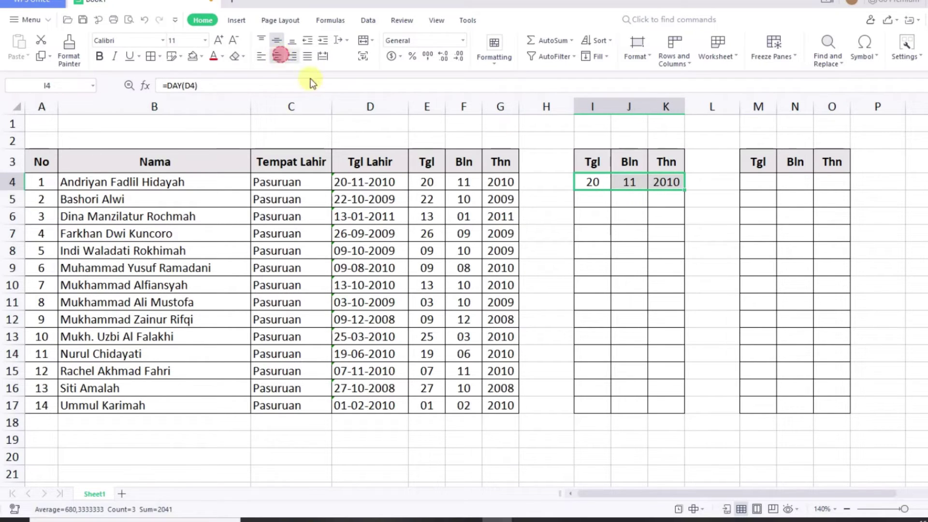
{"action": "left_click", "coordinate": [627, 197]}
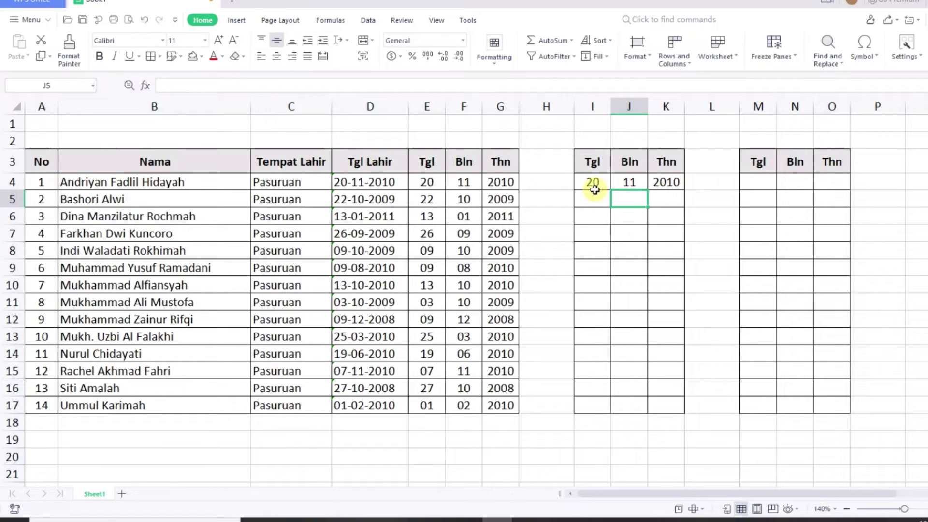
{"action": "left_click_drag", "start_coordinate": [594, 182], "coordinate": [675, 406]}
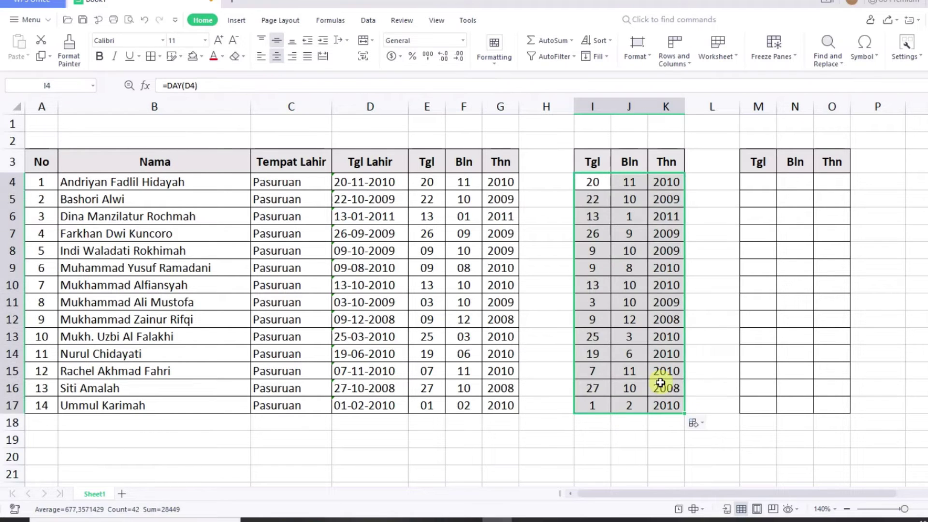
{"action": "left_click", "coordinate": [644, 424]}
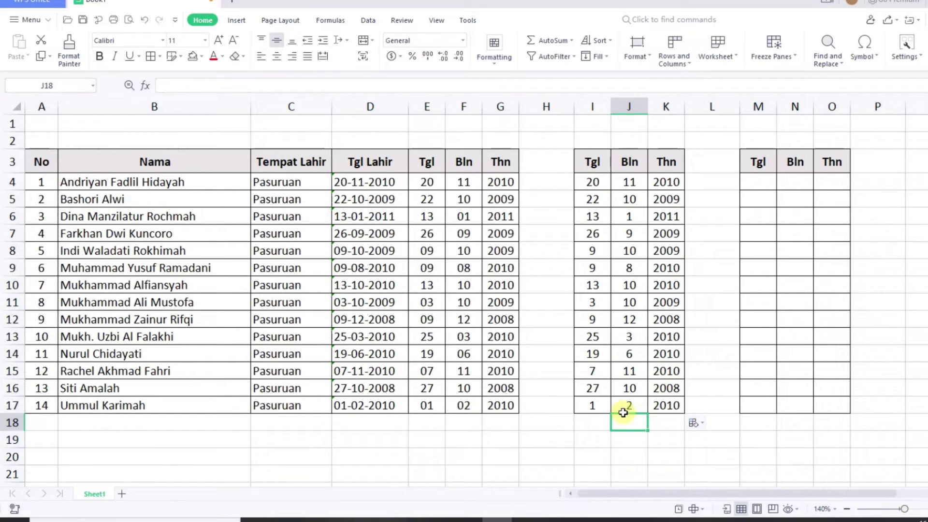
Start Text to Columns on the birth dates in D4:D17 using the Delimited data type.
{"action": "left_click", "coordinate": [767, 183]}
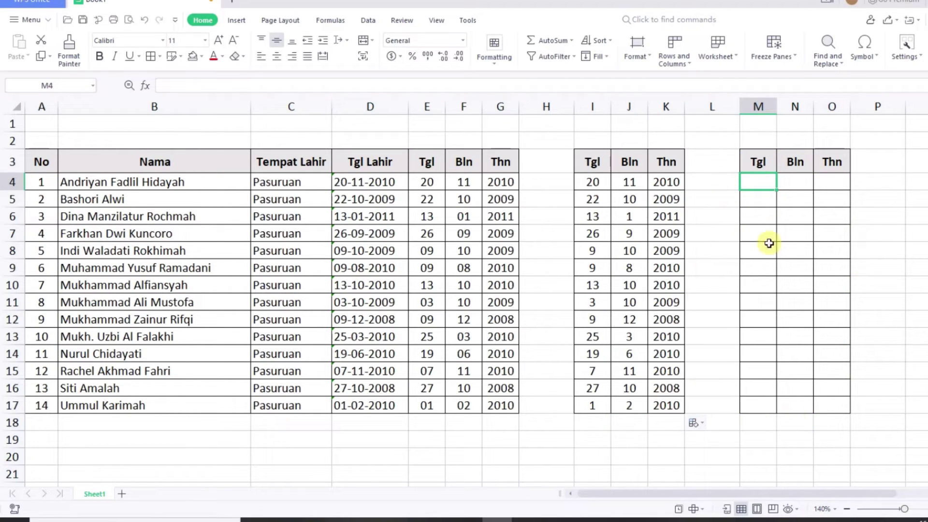
{"action": "left_click_drag", "start_coordinate": [361, 183], "coordinate": [364, 404]}
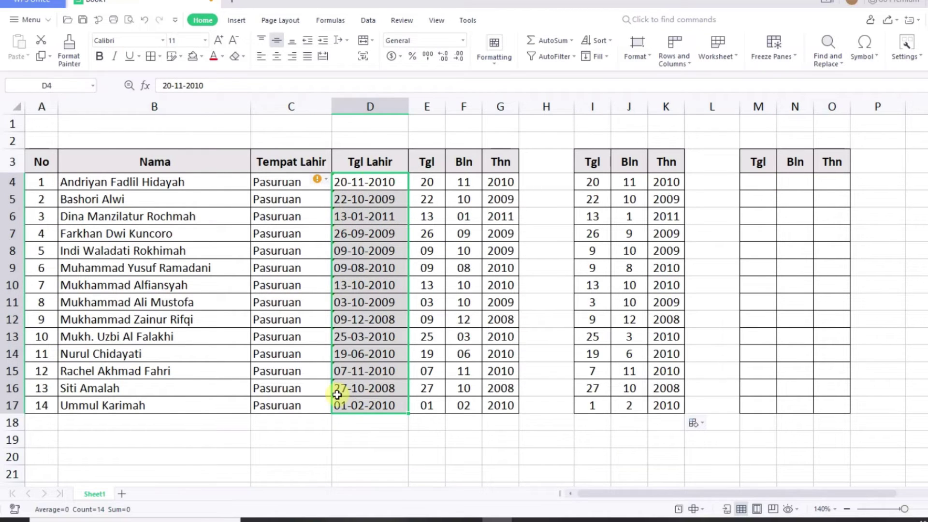
{"action": "left_click", "coordinate": [360, 19]}
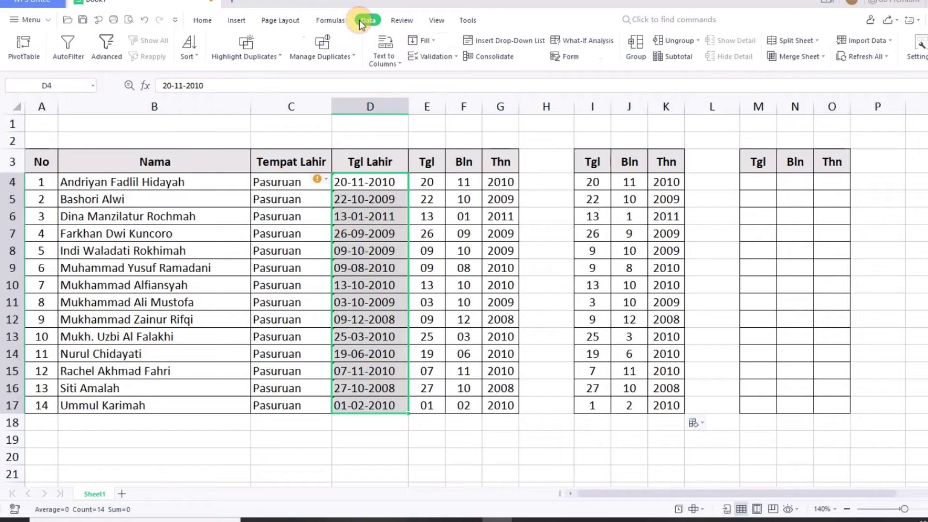
{"action": "left_click", "coordinate": [386, 59]}
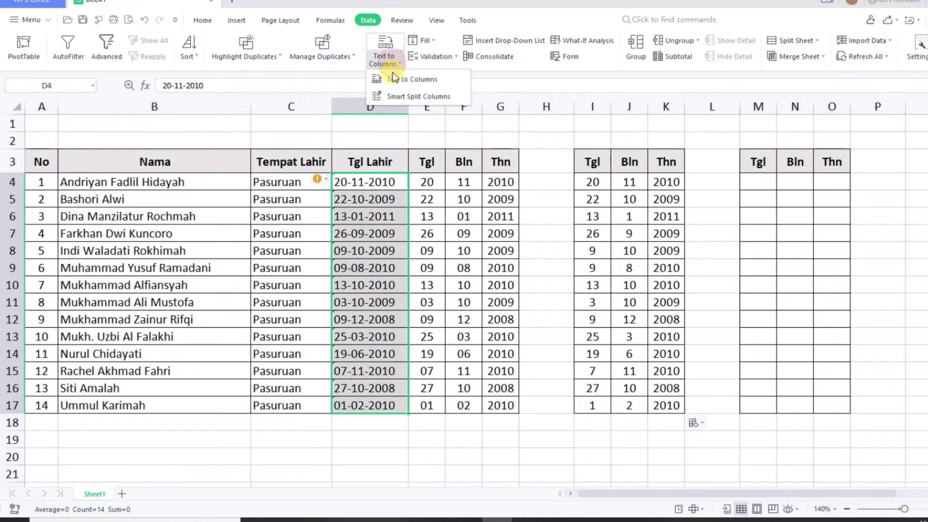
{"action": "left_click", "coordinate": [398, 81]}
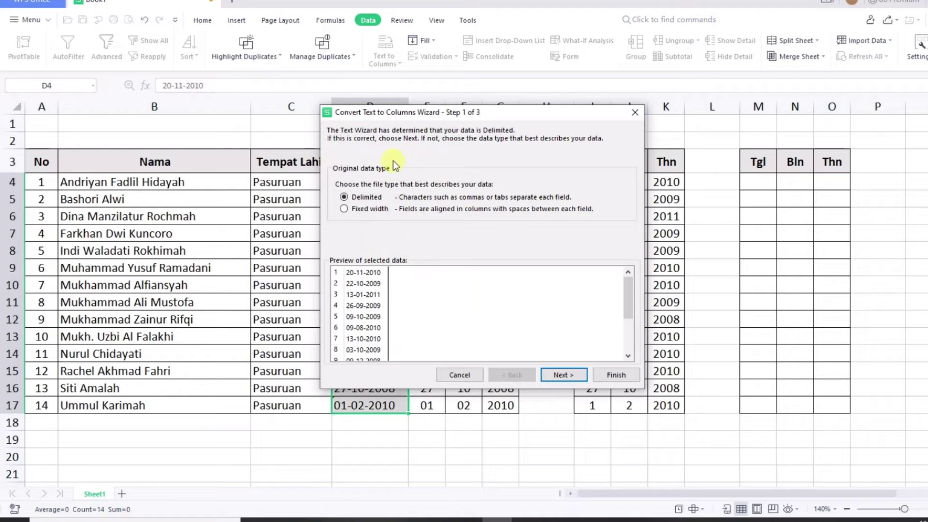
{"action": "left_click", "coordinate": [563, 375]}
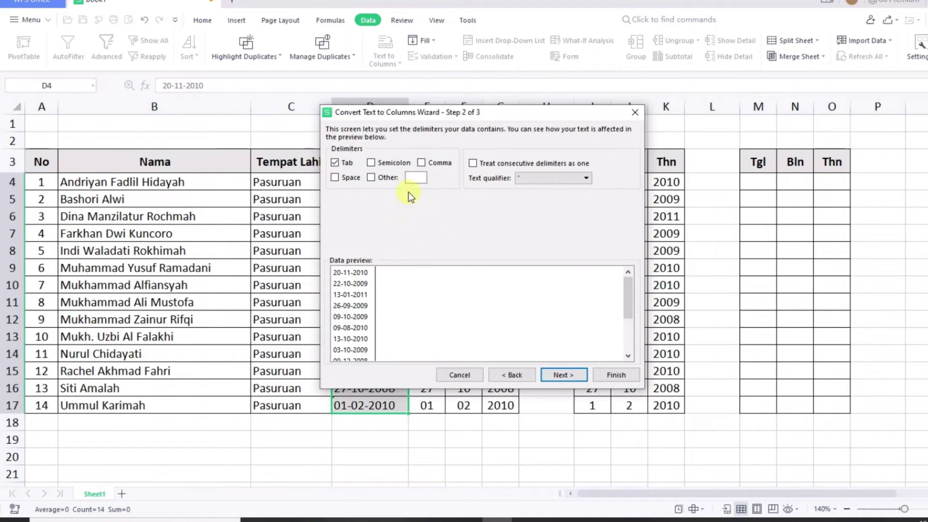
Set a custom Other delimiter of "-" to split the birth dates and proceed to the column format settings.
{"action": "left_click_drag", "start_coordinate": [416, 116], "coordinate": [509, 149]}
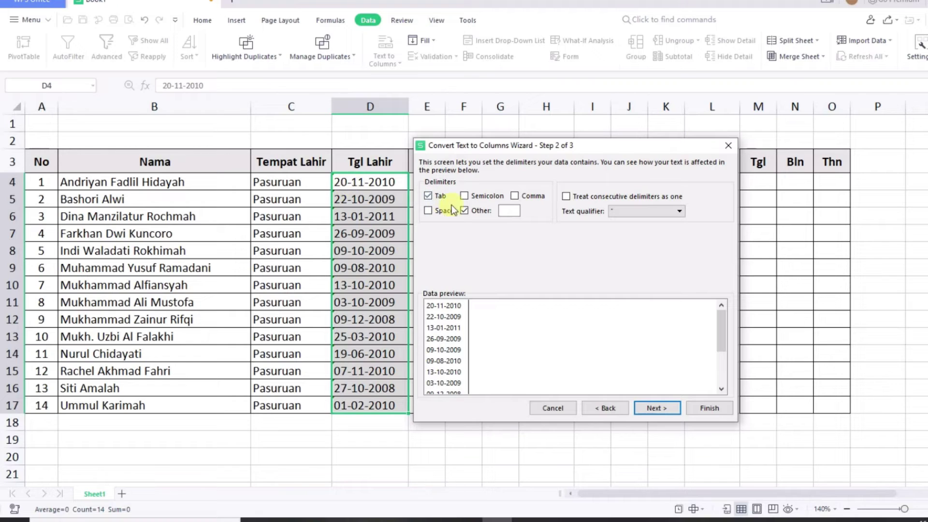
{"action": "left_click", "coordinate": [502, 209]}
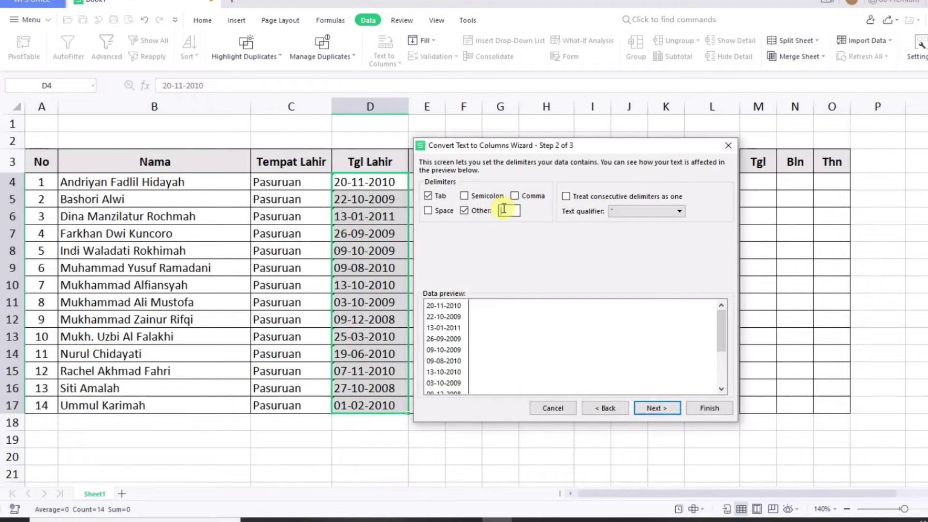
{"action": "type", "text": "-"}
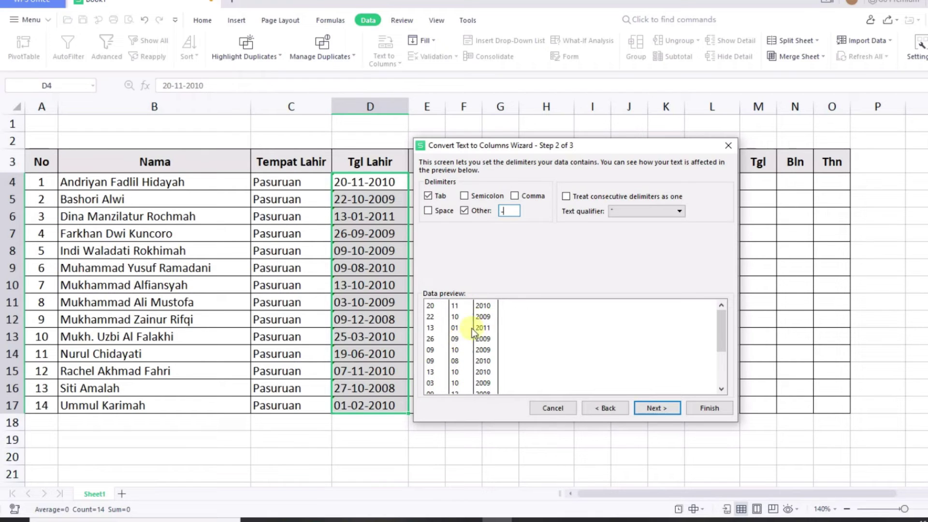
{"action": "key", "text": "BackSpace"}
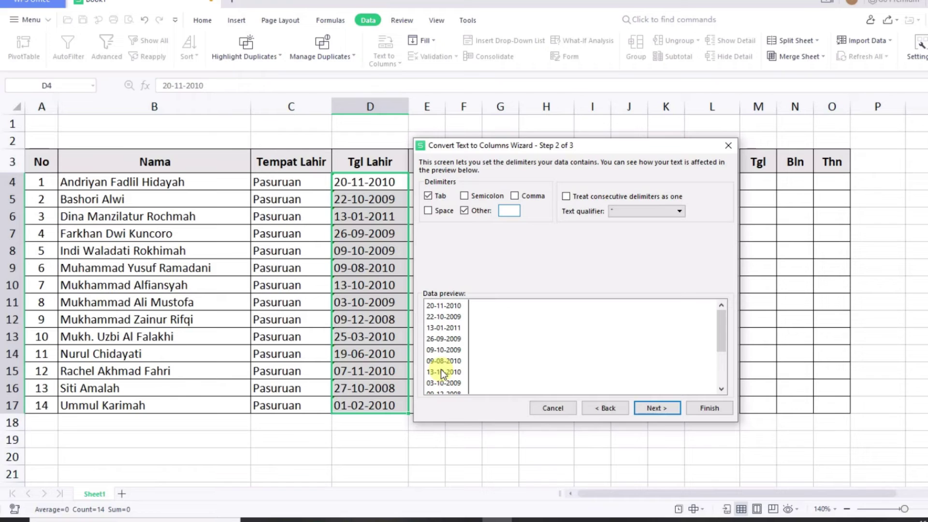
{"action": "type", "text": "-"}
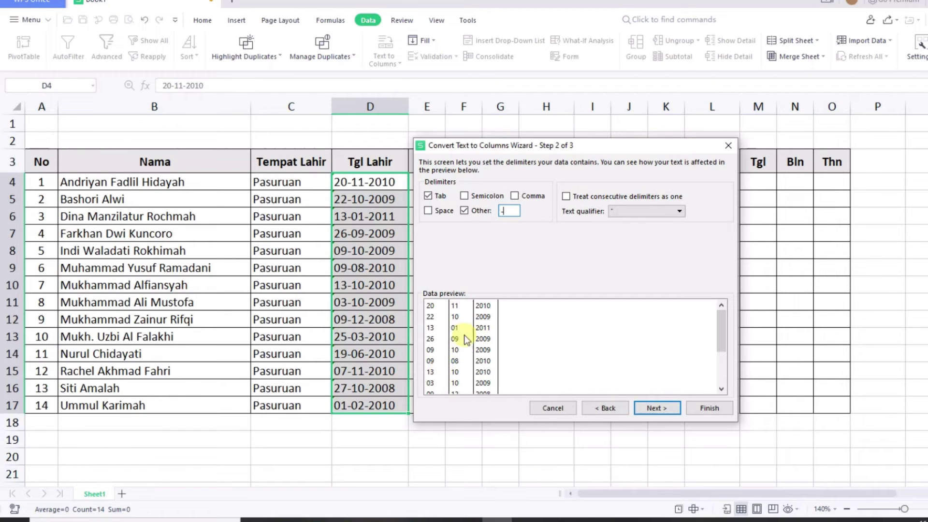
{"action": "left_click", "coordinate": [645, 408]}
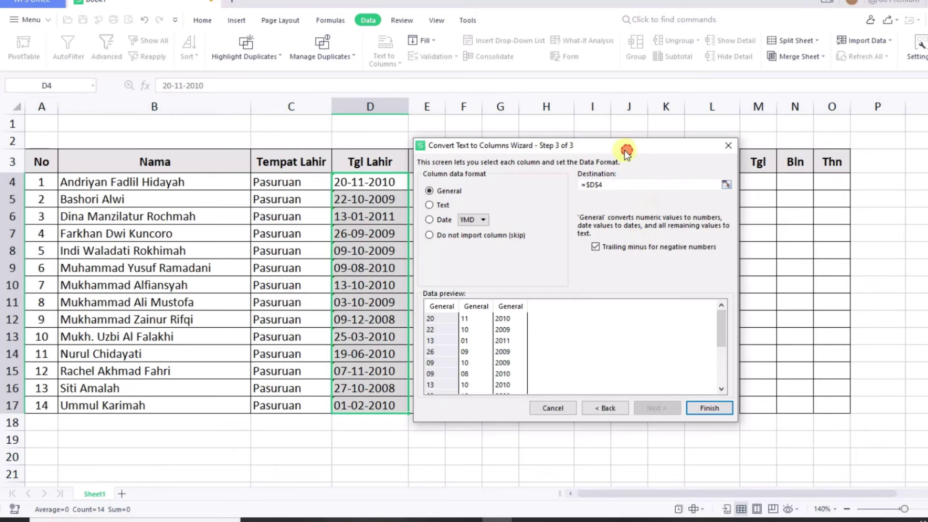
Set the split's destination to =$M$4 and finish the Text to Columns conversion with General format.
{"action": "left_click_drag", "start_coordinate": [626, 151], "coordinate": [602, 150]}
{"action": "left_click_drag", "start_coordinate": [593, 186], "coordinate": [560, 179]}
{"action": "left_click", "coordinate": [757, 185]}
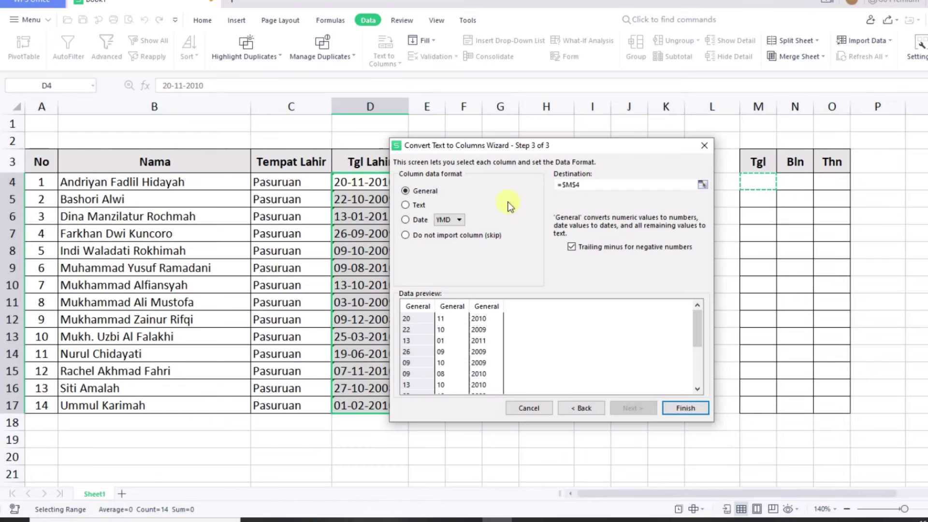
{"action": "left_click", "coordinate": [674, 404]}
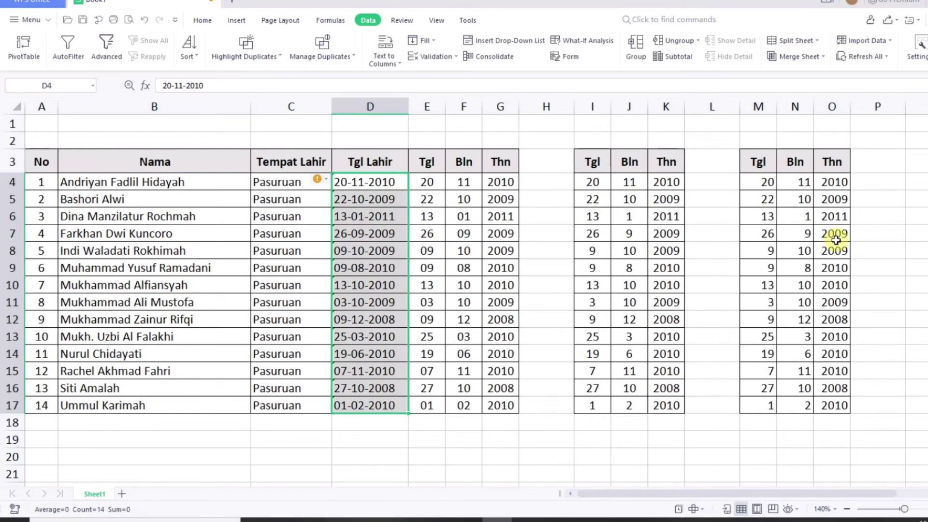
Center the split day, month and year values in M4:O17 horizontally.
{"action": "left_click_drag", "start_coordinate": [767, 182], "coordinate": [822, 404]}
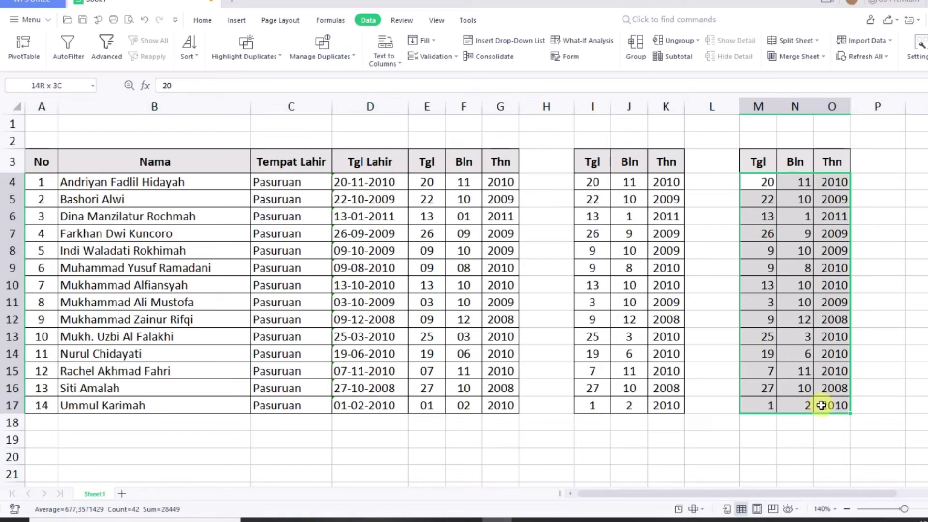
{"action": "left_click", "coordinate": [193, 20]}
{"action": "left_click", "coordinate": [283, 54]}
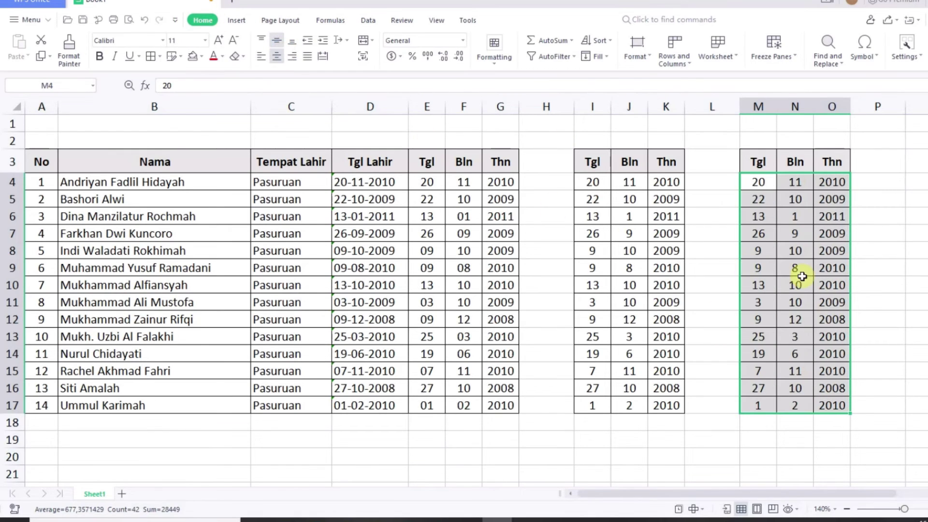
{"action": "left_click", "coordinate": [876, 301]}
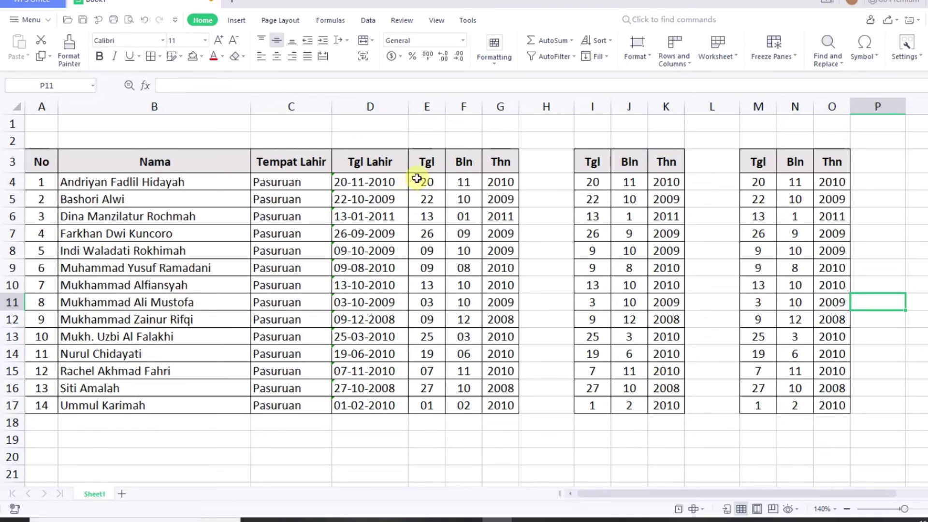
{"action": "left_click", "coordinate": [425, 162]}
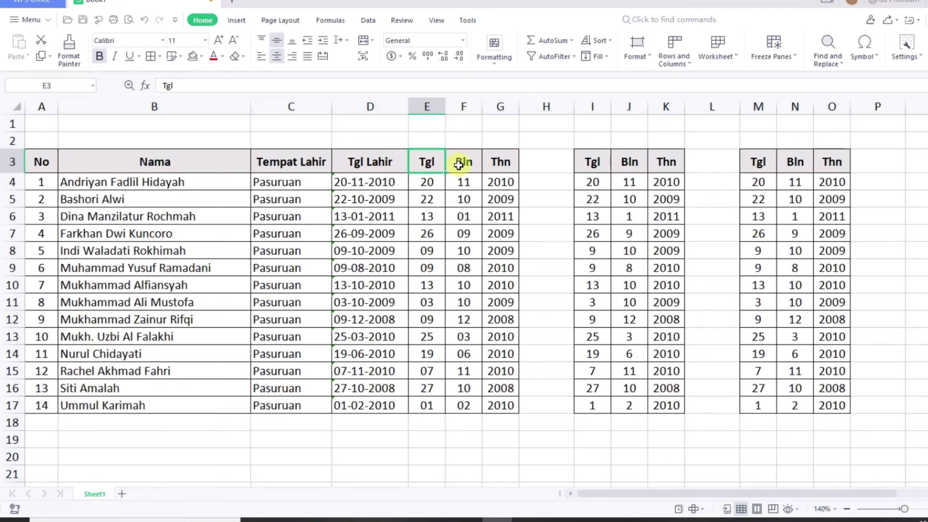